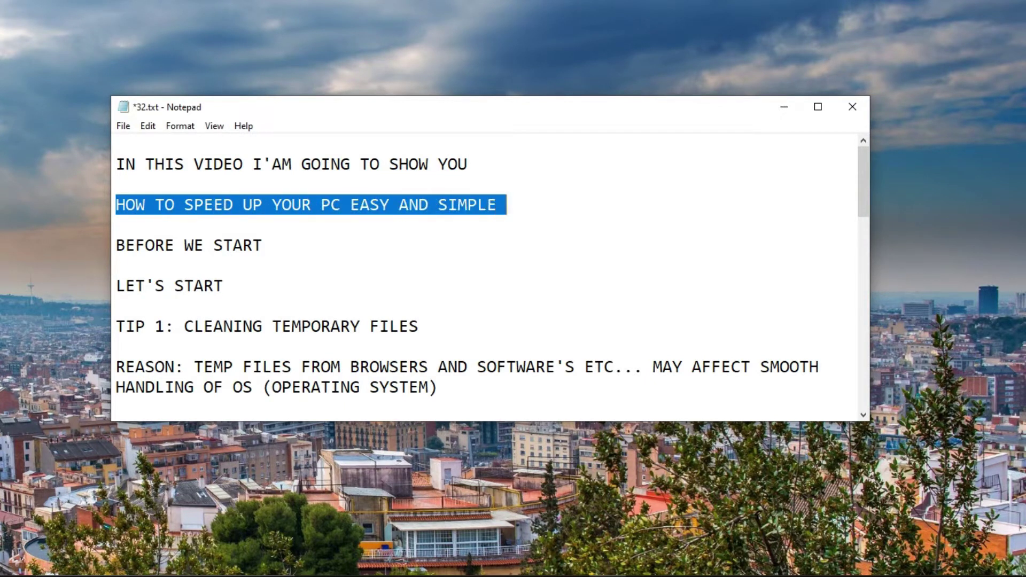
# Highlight the BEFORE WE START line in the notes to read it.
pyautogui.click(507, 205)
pyautogui.moveTo(116, 245); pyautogui.dragTo(265, 245)
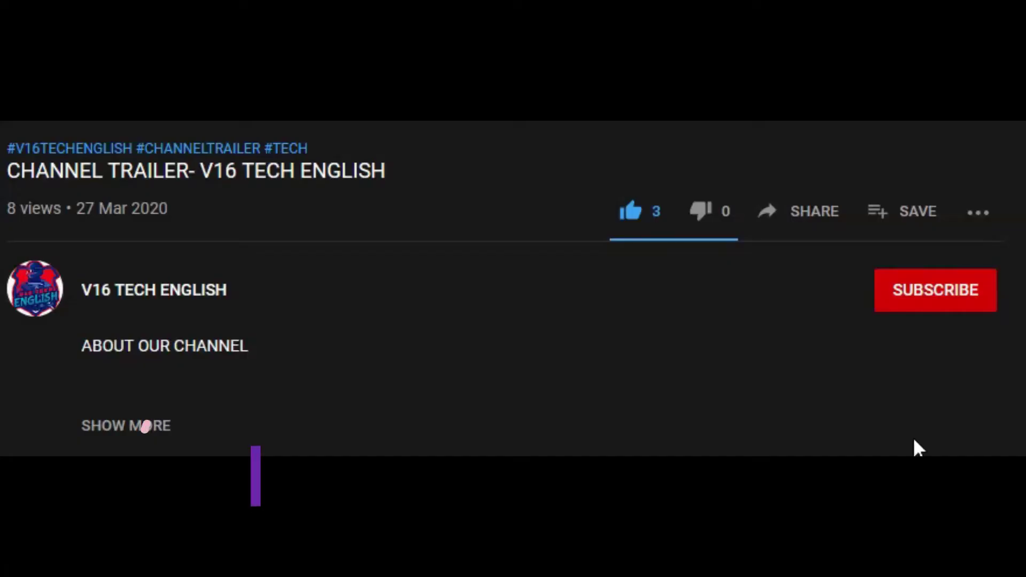
# Subscribe to the V16 TECH ENGLISH channel on YouTube and turn on all of its notifications.
pyautogui.click(891, 296)
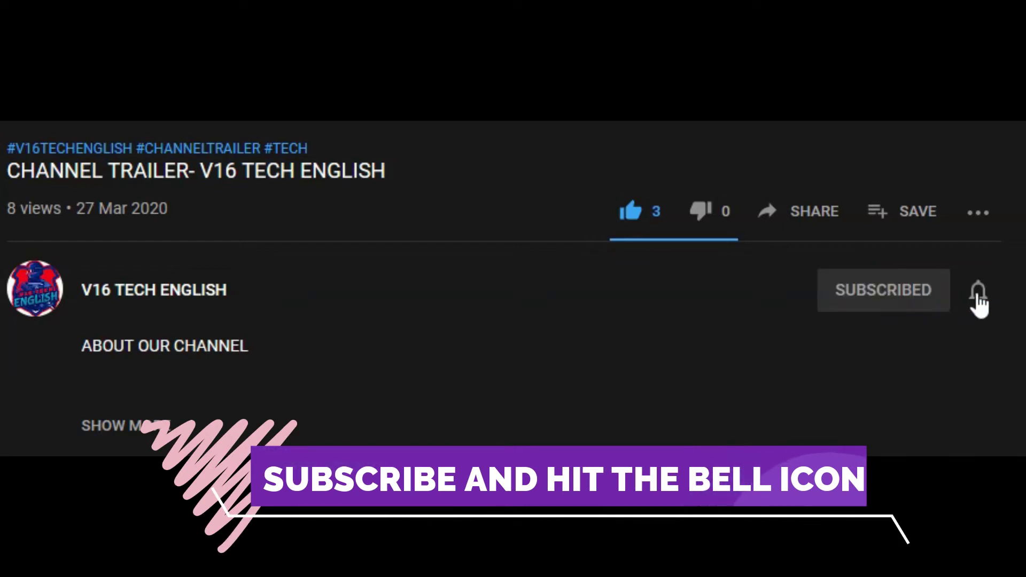
pyautogui.click(978, 297)
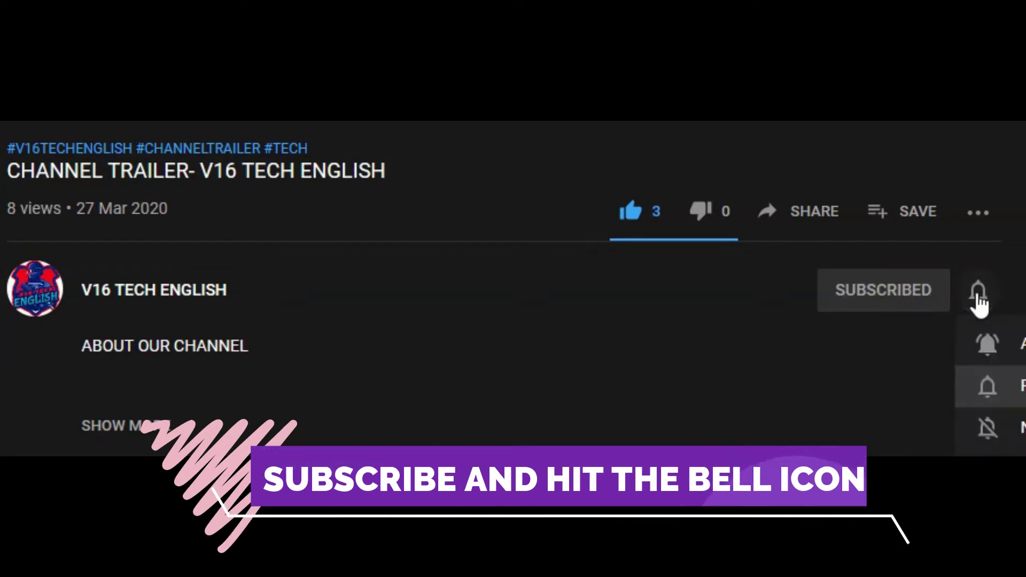
pyautogui.click(976, 347)
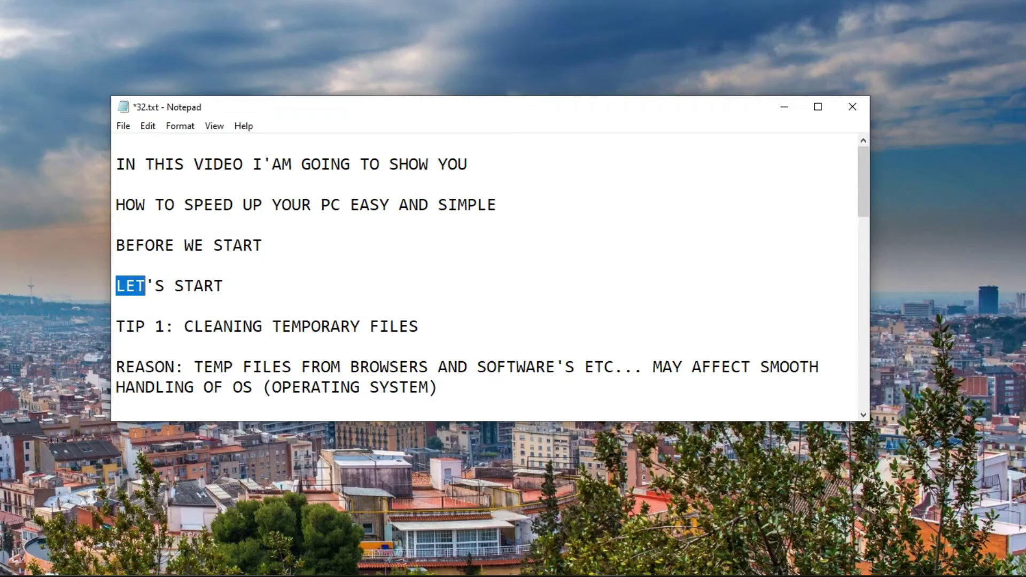
# Return to the Notepad notes and highlight the LET'S START line to read it.
pyautogui.hotkey('shift', 'Right')
pyautogui.hotkey('shift', 'Right')
pyautogui.hotkey('shift', 'Right')
pyautogui.hotkey('shift', 'Right')
pyautogui.hotkey('shift', 'Right')
pyautogui.hotkey('shift', 'Right')
pyautogui.hotkey('shift', 'Right')
pyautogui.hotkey('shift', 'Right')
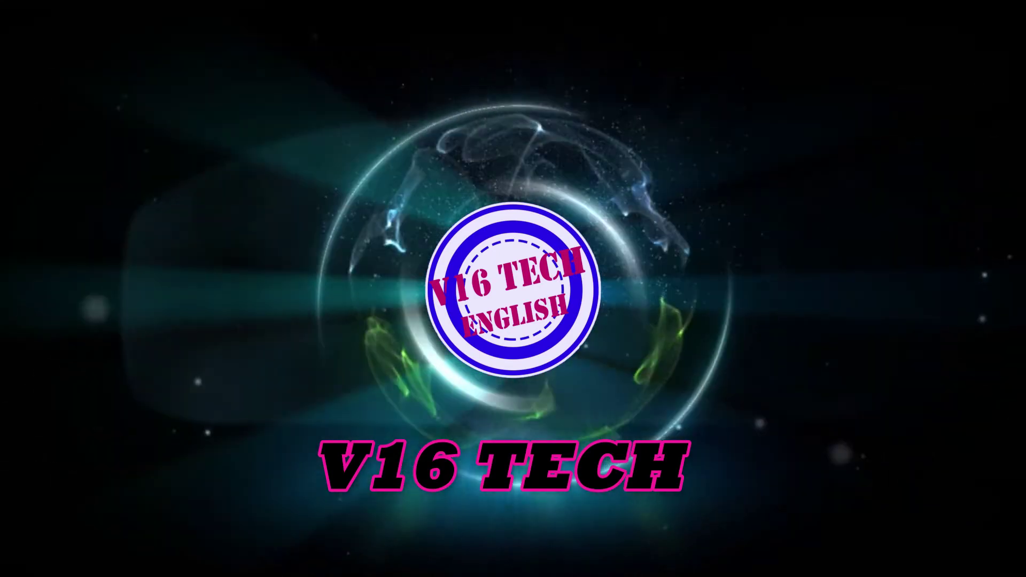
# Read the Tip 1 heading by highlighting its label and the words CLEANING TEMPORARY FILES.
pyautogui.hotkey('shift', 'Right')
pyautogui.hotkey('shift', 'Right')
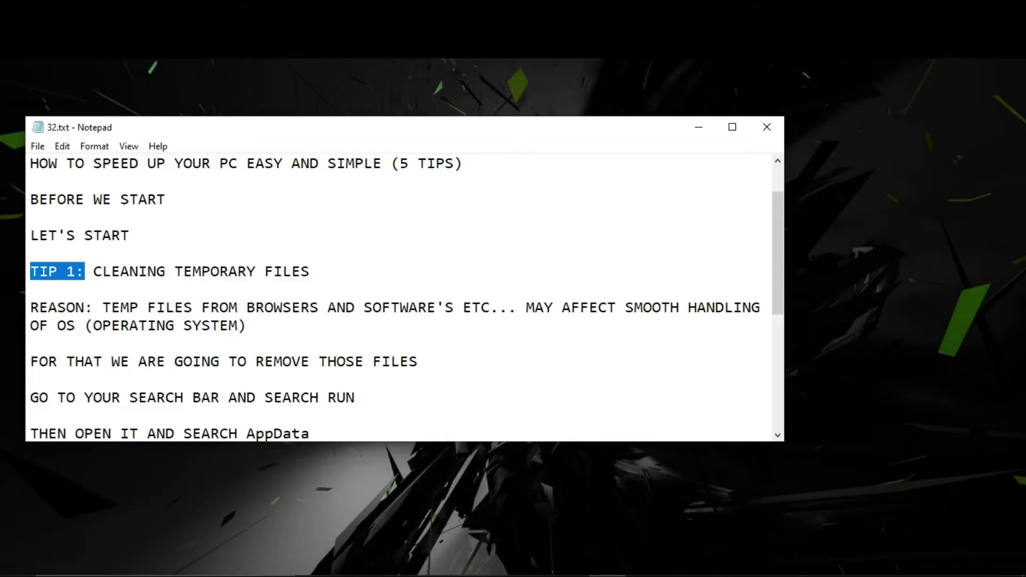
pyautogui.press('Right')
pyautogui.press('Right')
pyautogui.hotkey('shift', 'Right')
pyautogui.hotkey('shift', 'Right')
pyautogui.hotkey('shift', 'Right')
pyautogui.hotkey('shift', 'Right')
pyautogui.hotkey('shift', 'Right')
pyautogui.hotkey('shift', 'Right')
pyautogui.hotkey('shift', 'Right')
pyautogui.hotkey('shift', 'Right')
pyautogui.hotkey('shift', 'Right')
pyautogui.hotkey('shift', 'Right')
pyautogui.hotkey('shift', 'Right')
pyautogui.hotkey('shift', 'Right')
pyautogui.hotkey('shift', 'Right')
pyautogui.hotkey('shift', 'Right')
pyautogui.hotkey('shift', 'Right')
pyautogui.hotkey('shift', 'Right')
pyautogui.hotkey('shift', 'Right')
pyautogui.hotkey('shift', 'Right')
pyautogui.hotkey('shift', 'Right')
pyautogui.hotkey('shift', 'Right')
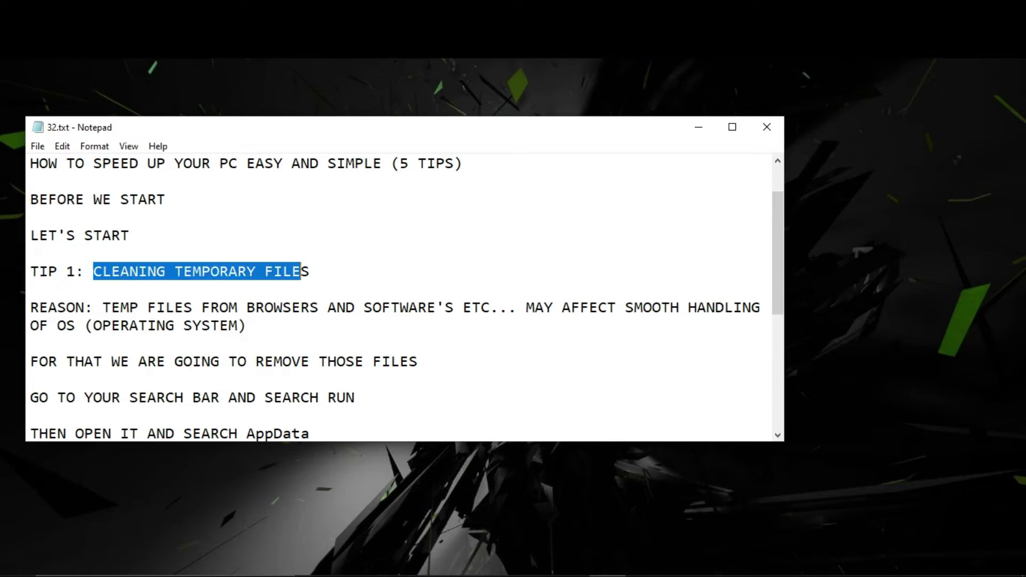
# Highlight the word REASON at the start of the paragraph below the Tip 1 heading.
pyautogui.press('Right')
pyautogui.press('Right')
pyautogui.press('Right')
pyautogui.hotkey('shift', 'Right')
pyautogui.hotkey('shift', 'Right')
pyautogui.hotkey('shift', 'Right')
pyautogui.hotkey('shift', 'Right')
pyautogui.hotkey('shift', 'Right')
pyautogui.hotkey('shift', 'Right')
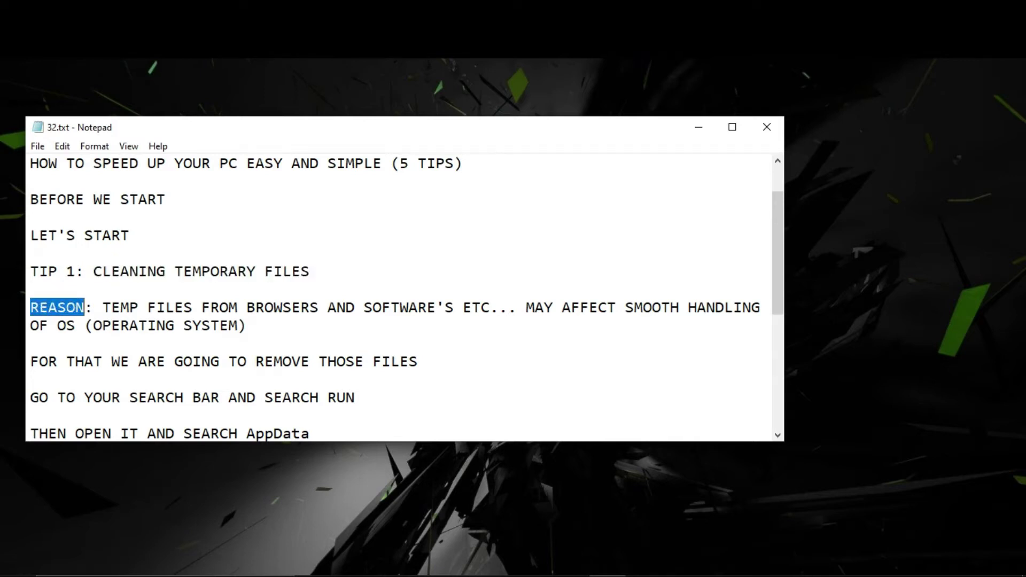
# Read the first part of the Tip 1 reason by highlighting "TEMP FILES FROM BROWSERS AND SOFTWARE'S ETC...".
pyautogui.press('Right')
pyautogui.press('Right')
pyautogui.press('Right')
pyautogui.hotkey('shift', 'Right')
pyautogui.hotkey('shift', 'Right')
pyautogui.hotkey('shift', 'Right')
pyautogui.hotkey('shift', 'Right')
pyautogui.hotkey('shift', 'Right')
pyautogui.hotkey('shift', 'Right')
pyautogui.hotkey('shift', 'Right')
pyautogui.hotkey('shift', 'Right')
pyautogui.hotkey('shift', 'Right')
pyautogui.hotkey('shift', 'Right')
pyautogui.hotkey('shift', 'Right')
pyautogui.hotkey('shift', 'Right')
pyautogui.hotkey('shift', 'Right')
pyautogui.hotkey('shift', 'Right')
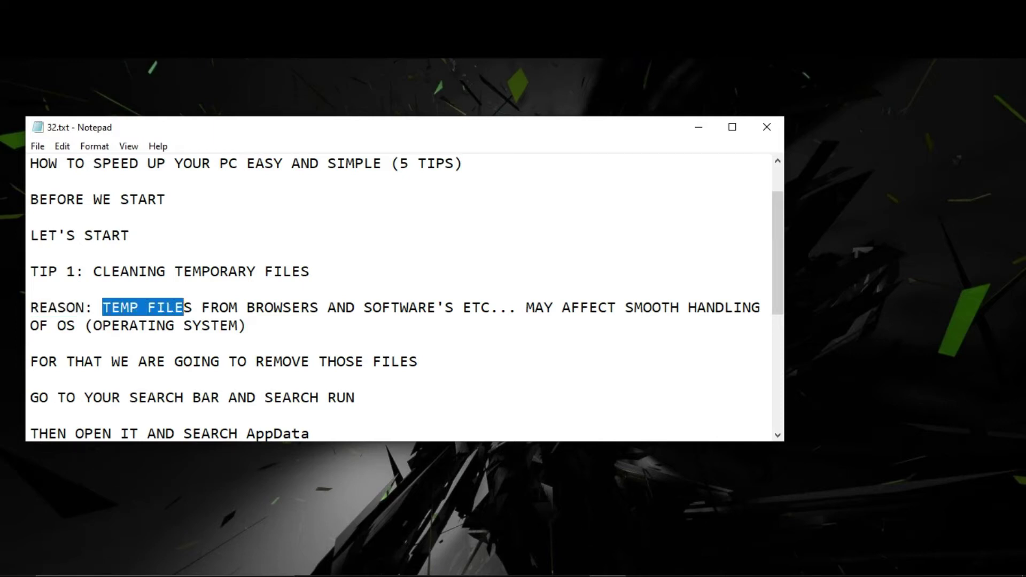
pyautogui.hotkey('shift', 'Right')
pyautogui.hotkey('shift', 'Right')
pyautogui.hotkey('shift', 'Right')
pyautogui.hotkey('shift', 'Right')
pyautogui.hotkey('shift', 'Right')
pyautogui.hotkey('shift', 'Right')
pyautogui.hotkey('shift', 'Right')
pyautogui.hotkey('shift', 'Right')
pyautogui.hotkey('shift', 'Right')
pyautogui.hotkey('shift', 'Right')
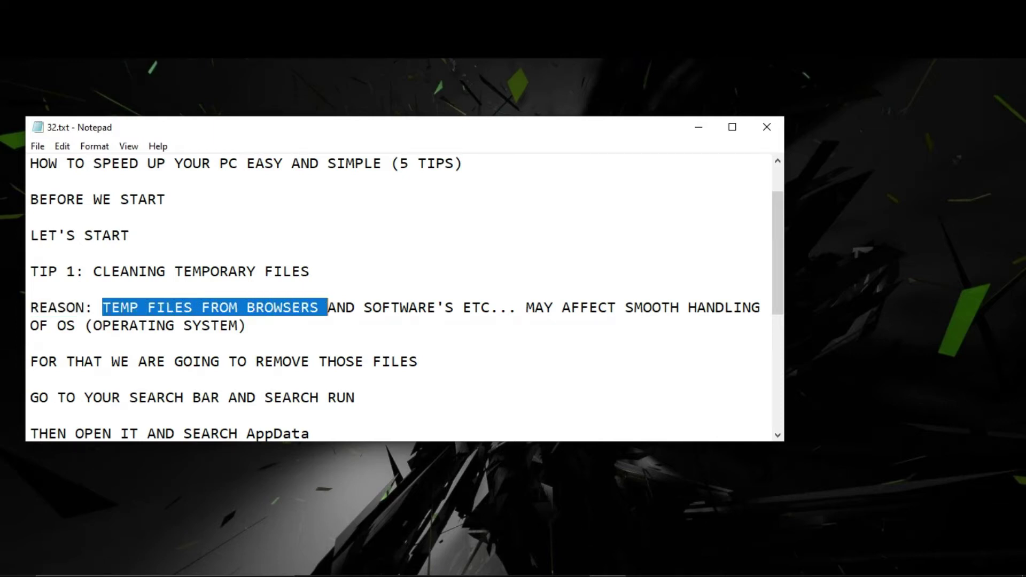
pyautogui.hotkey('shift', 'Right')
pyautogui.hotkey('shift', 'Right')
pyautogui.hotkey('shift', 'Right')
pyautogui.hotkey('shift', 'Right')
pyautogui.hotkey('shift', 'Right')
pyautogui.hotkey('shift', 'Right')
pyautogui.hotkey('shift', 'Right')
pyautogui.hotkey('shift', 'Right')
pyautogui.hotkey('shift', 'Right')
pyautogui.hotkey('shift', 'Right')
pyautogui.hotkey('shift', 'Right')
pyautogui.hotkey('shift', 'Right')
pyautogui.hotkey('shift', 'Right')
pyautogui.hotkey('shift', 'Right')
pyautogui.hotkey('shift', 'Right')
pyautogui.hotkey('shift', 'Right')
pyautogui.hotkey('shift', 'Right')
pyautogui.hotkey('shift', 'Right')
pyautogui.hotkey('shift', 'Right')
pyautogui.hotkey('shift', 'Right')
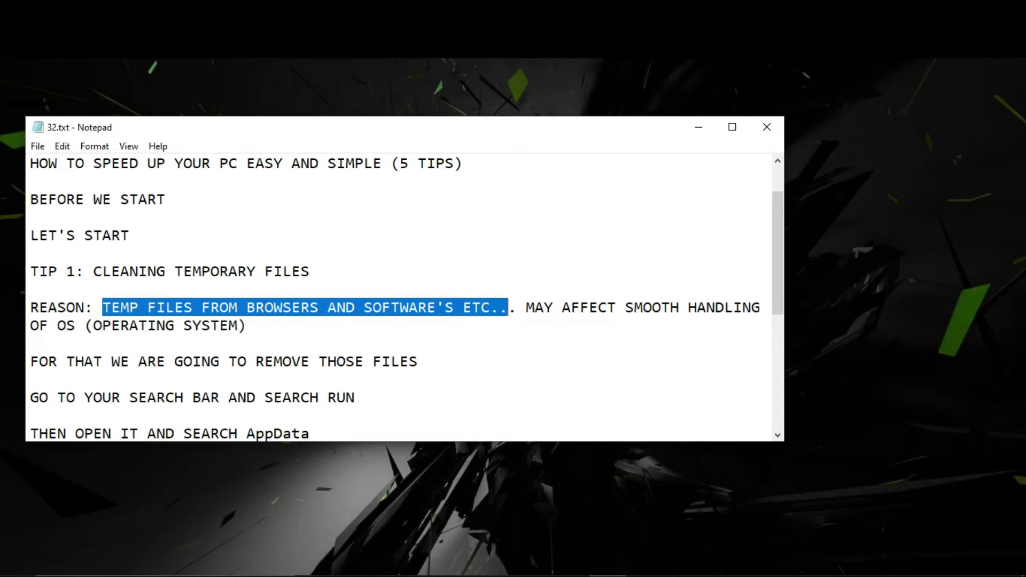
# Continue reading the Tip 1 reason by highlighting "MAY AFFECT SMOOTH HANDLING", and move to the paragraph's second line.
pyautogui.press('Right')
pyautogui.hotkey('shift', 'Down')
pyautogui.hotkey('shift', 'Up')
pyautogui.hotkey('shift', 'Right')
pyautogui.hotkey('shift', 'Right')
pyautogui.hotkey('shift', 'Right')
pyautogui.hotkey('shift', 'Right')
pyautogui.hotkey('shift', 'Right')
pyautogui.hotkey('shift', 'Right')
pyautogui.hotkey('shift', 'Right')
pyautogui.hotkey('shift', 'Right')
pyautogui.hotkey('shift', 'Right')
pyautogui.hotkey('shift', 'Right')
pyautogui.hotkey('shift', 'Right')
pyautogui.hotkey('shift', 'Right')
pyautogui.hotkey('shift', 'Right')
pyautogui.hotkey('shift', 'Right')
pyautogui.hotkey('shift', 'Right')
pyautogui.hotkey('shift', 'Right')
pyautogui.hotkey('shift', 'Right')
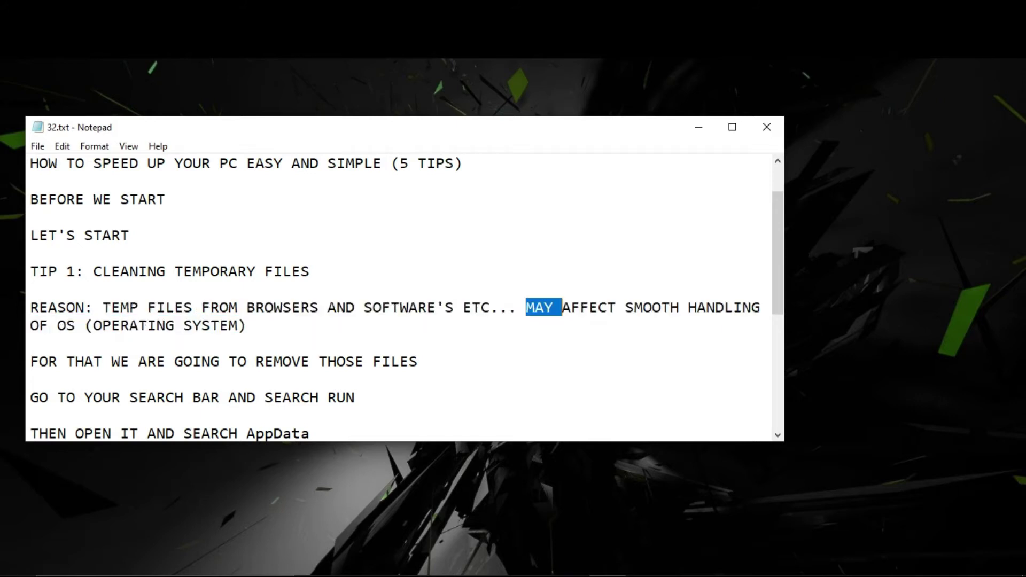
pyautogui.hotkey('shift', 'Right')
pyautogui.hotkey('shift', 'Right')
pyautogui.hotkey('shift', 'Right')
pyautogui.hotkey('shift', 'Right')
pyautogui.hotkey('shift', 'Right')
pyautogui.hotkey('shift', 'Right')
pyautogui.hotkey('shift', 'Right')
pyautogui.hotkey('shift', 'Right')
pyautogui.hotkey('shift', 'Right')
pyautogui.hotkey('shift', 'Right')
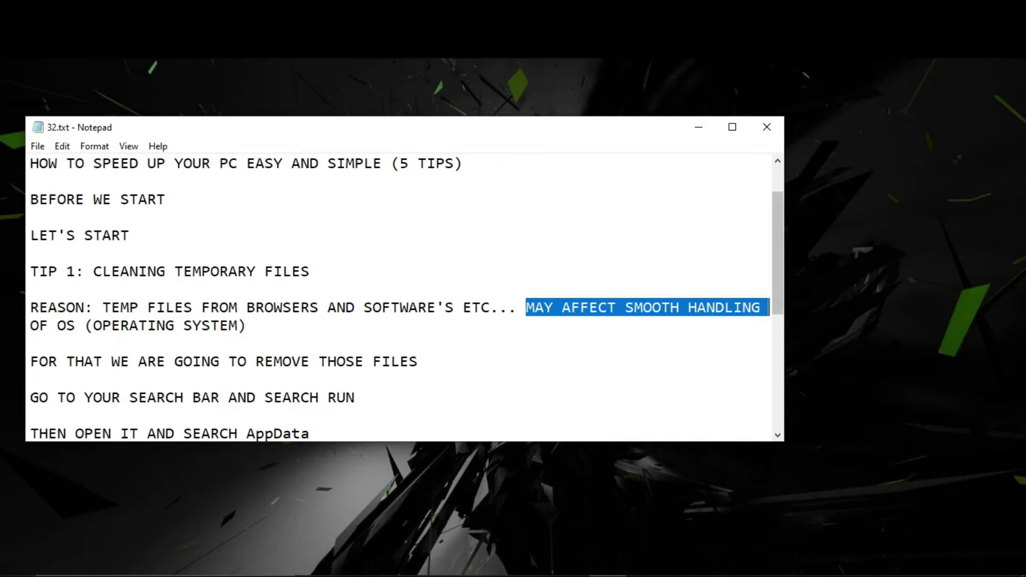
pyautogui.press('Right')
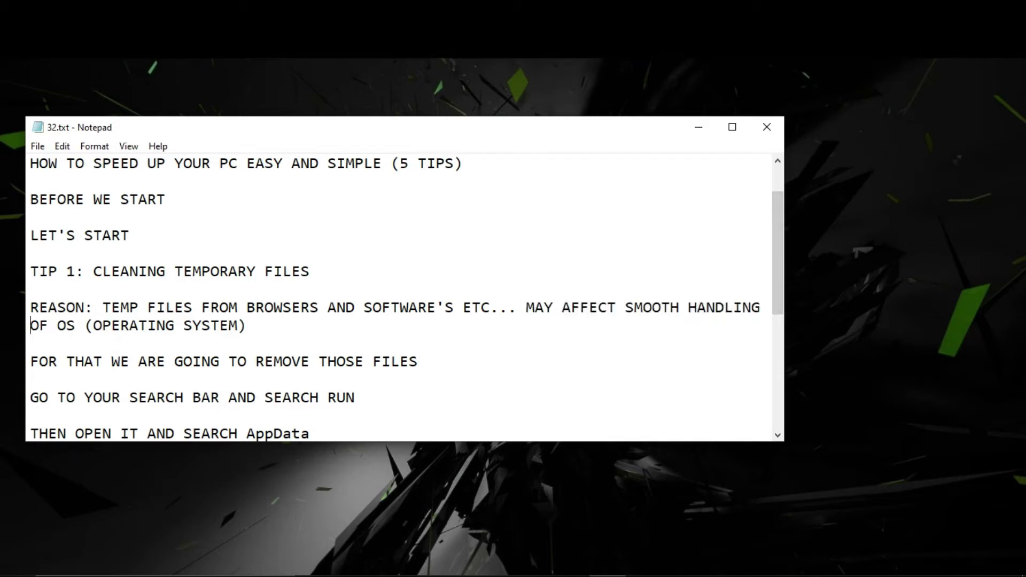
# Read the end of the Tip 1 reason by highlighting "OF OS" and "(OPERATING SYSTEM)".
pyautogui.hotkey('shift', 'Right')
pyautogui.hotkey('shift', 'Right')
pyautogui.hotkey('shift', 'Right')
pyautogui.hotkey('shift', 'Right')
pyautogui.hotkey('shift', 'Right')
pyautogui.press('Right')
pyautogui.press('Right')
pyautogui.hotkey('shift', 'Right')
pyautogui.hotkey('shift', 'Right')
pyautogui.hotkey('shift', 'Right')
pyautogui.hotkey('shift', 'Right')
pyautogui.hotkey('shift', 'Right')
pyautogui.hotkey('shift', 'Right')
pyautogui.hotkey('shift', 'Right')
pyautogui.hotkey('shift', 'Right')
pyautogui.hotkey('shift', 'Right')
pyautogui.hotkey('shift', 'Right')
pyautogui.hotkey('shift', 'Right')
pyautogui.hotkey('shift', 'Right')
pyautogui.hotkey('shift', 'Right')
pyautogui.hotkey('shift', 'Right')
pyautogui.hotkey('shift', 'Right')
pyautogui.hotkey('shift', 'Right')
pyautogui.hotkey('shift', 'Right')
pyautogui.hotkey('shift', 'Right')
pyautogui.press('Right')
# Read the line "FOR THAT WE ARE GOING TO REMOVE THOSE FILES" by highlighting it progressively.
pyautogui.hotkey('shift', 'Right')
pyautogui.hotkey('shift', 'Right')
pyautogui.hotkey('shift', 'Right')
pyautogui.hotkey('shift', 'Right')
pyautogui.hotkey('shift', 'Right')
pyautogui.hotkey('shift', 'Right')
pyautogui.hotkey('shift', 'Right')
pyautogui.hotkey('shift', 'Right')
pyautogui.hotkey('shift', 'Right')
pyautogui.hotkey('shift', 'Right')
pyautogui.hotkey('shift', 'Right')
pyautogui.hotkey('shift', 'Right')
pyautogui.hotkey('shift', 'Right')
pyautogui.hotkey('shift', 'Right')
pyautogui.hotkey('shift', 'Right')
pyautogui.hotkey('shift', 'Right')
pyautogui.hotkey('shift', 'Right')
pyautogui.hotkey('shift', 'Right')
pyautogui.hotkey('shift', 'Right')
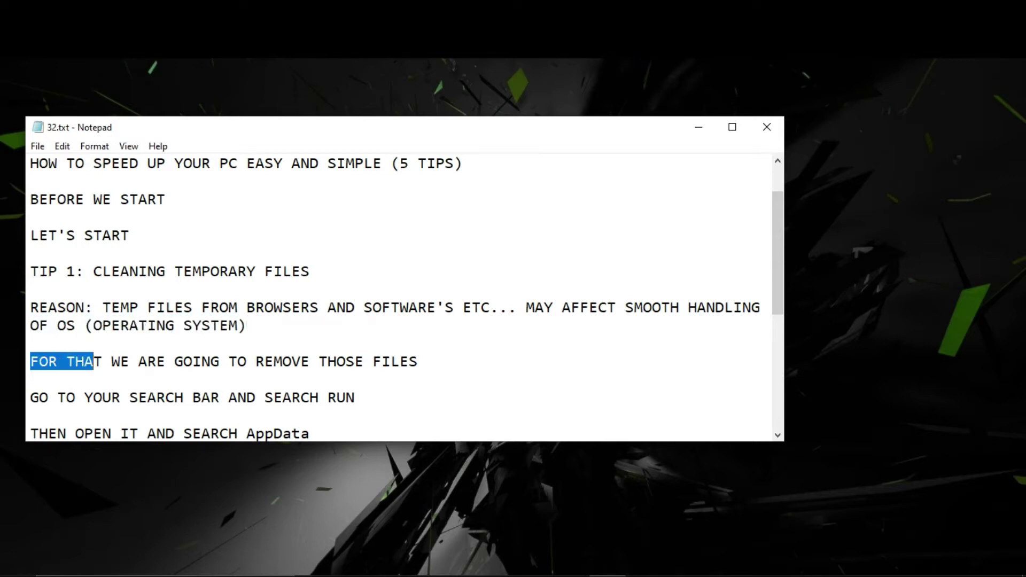
pyautogui.hotkey('shift', 'Right')
pyautogui.hotkey('shift', 'Right')
pyautogui.hotkey('shift', 'Right')
pyautogui.hotkey('shift', 'Right')
pyautogui.hotkey('shift', 'Right')
pyautogui.hotkey('shift', 'Right')
pyautogui.hotkey('shift', 'Right')
pyautogui.hotkey('shift', 'Right')
pyautogui.hotkey('shift', 'Right')
pyautogui.hotkey('shift', 'Right')
pyautogui.hotkey('shift', 'Right')
pyautogui.hotkey('shift', 'Right')
pyautogui.hotkey('shift', 'Right')
pyautogui.hotkey('shift', 'Right')
pyautogui.hotkey('shift', 'Right')
pyautogui.hotkey('shift', 'Right')
pyautogui.hotkey('shift', 'Right')
pyautogui.hotkey('shift', 'Right')
pyautogui.hotkey('shift', 'Right')
pyautogui.hotkey('shift', 'Right')
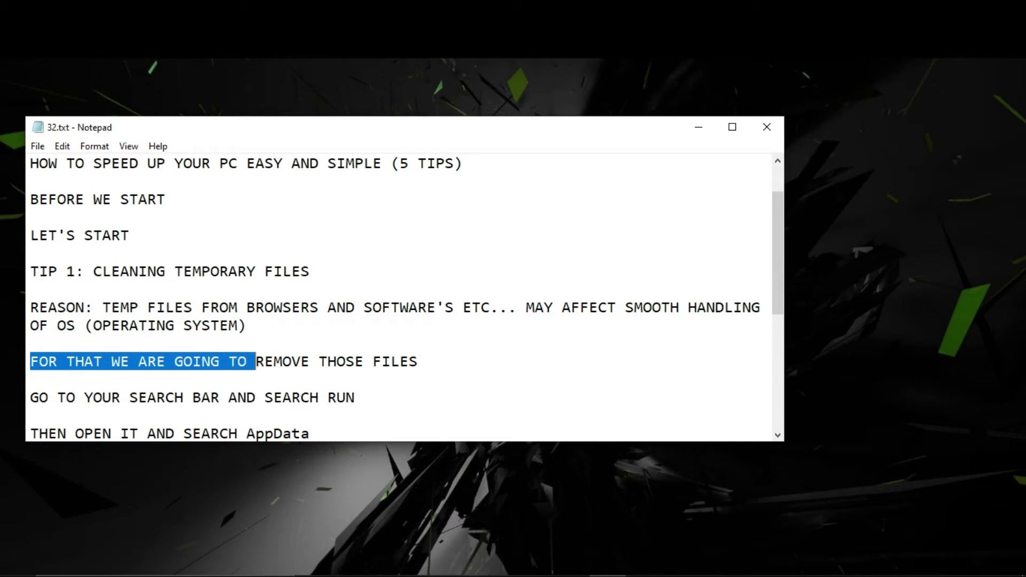
pyautogui.press('Left')
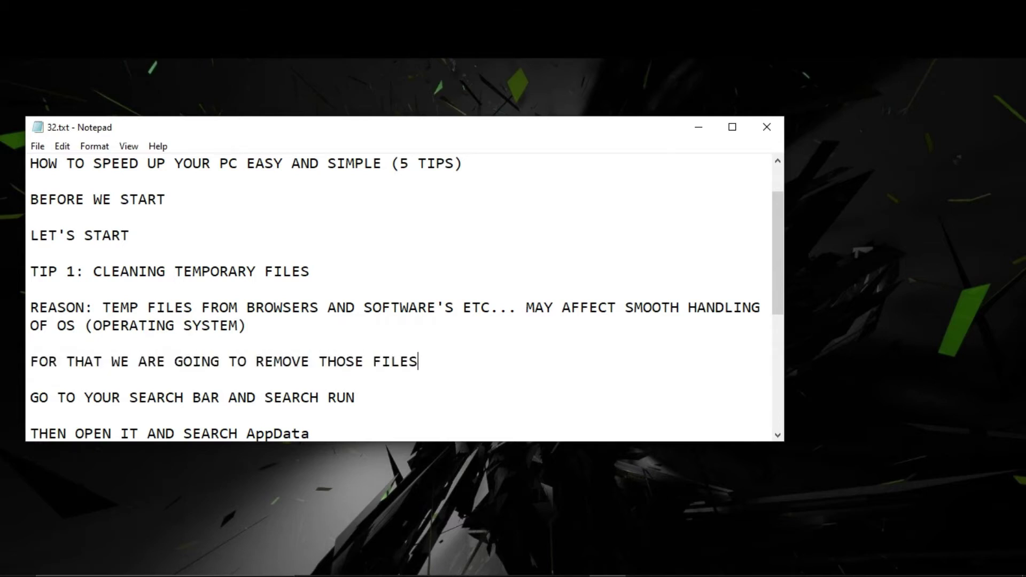
# Read the instruction "GO TO YOUR SEARCH BAR AND SEARCH RUN" by highlighting it progressively.
pyautogui.scroll(-1, 401, 296)
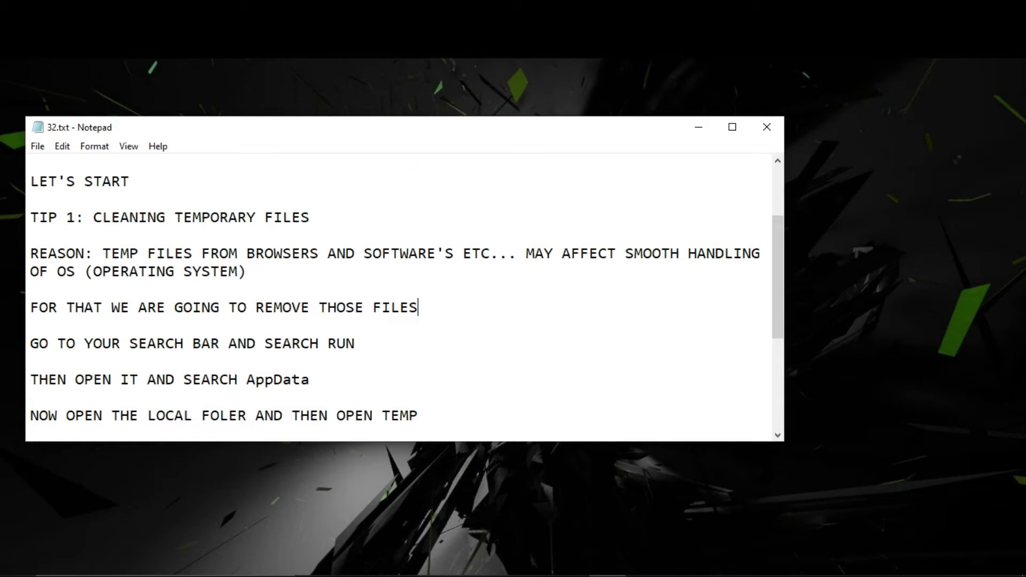
pyautogui.hotkey('shift', 'Right')
pyautogui.hotkey('shift', 'Right')
pyautogui.hotkey('shift', 'Right')
pyautogui.hotkey('shift', 'Right')
pyautogui.hotkey('shift', 'Right')
pyautogui.hotkey('shift', 'Right')
pyautogui.hotkey('shift', 'Right')
pyautogui.hotkey('shift', 'Right')
pyautogui.hotkey('shift', 'Right')
pyautogui.hotkey('shift', 'Right')
pyautogui.hotkey('shift', 'Right')
pyautogui.hotkey('shift', 'Right')
pyautogui.hotkey('shift', 'Right')
pyautogui.hotkey('shift', 'Right')
pyautogui.hotkey('shift', 'Right')
pyautogui.hotkey('shift', 'Right')
pyautogui.hotkey('shift', 'Right')
pyautogui.hotkey('shift', 'Right')
pyautogui.hotkey('shift', 'Right')
pyautogui.hotkey('shift', 'Right')
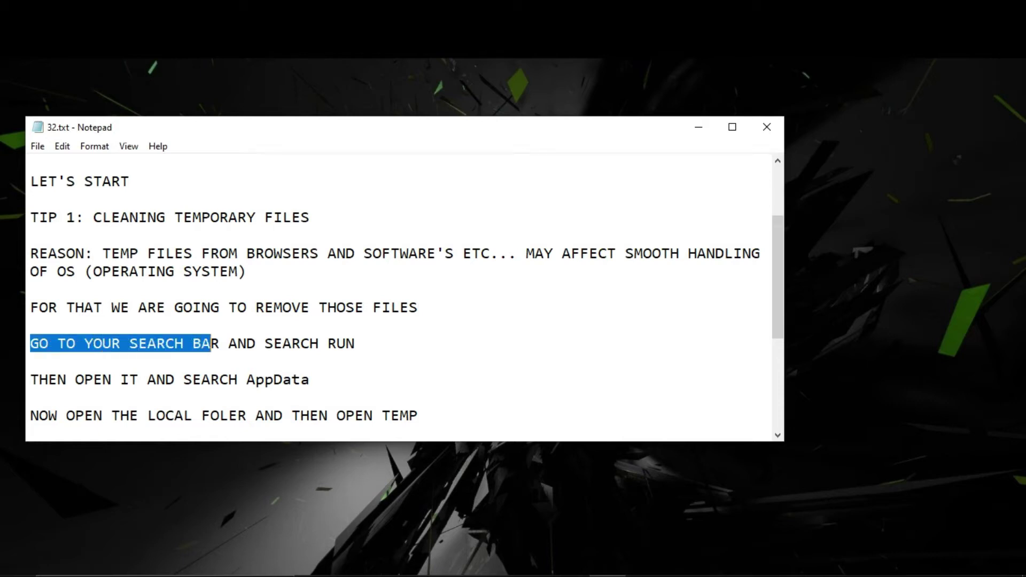
pyautogui.hotkey('shift', 'Right')
pyautogui.hotkey('shift', 'Right')
pyautogui.hotkey('shift', 'Right')
pyautogui.hotkey('shift', 'Right')
pyautogui.hotkey('shift', 'Right')
pyautogui.hotkey('shift', 'Right')
pyautogui.hotkey('shift', 'Right')
pyautogui.hotkey('shift', 'Right')
pyautogui.hotkey('shift', 'Right')
pyautogui.press('Left')
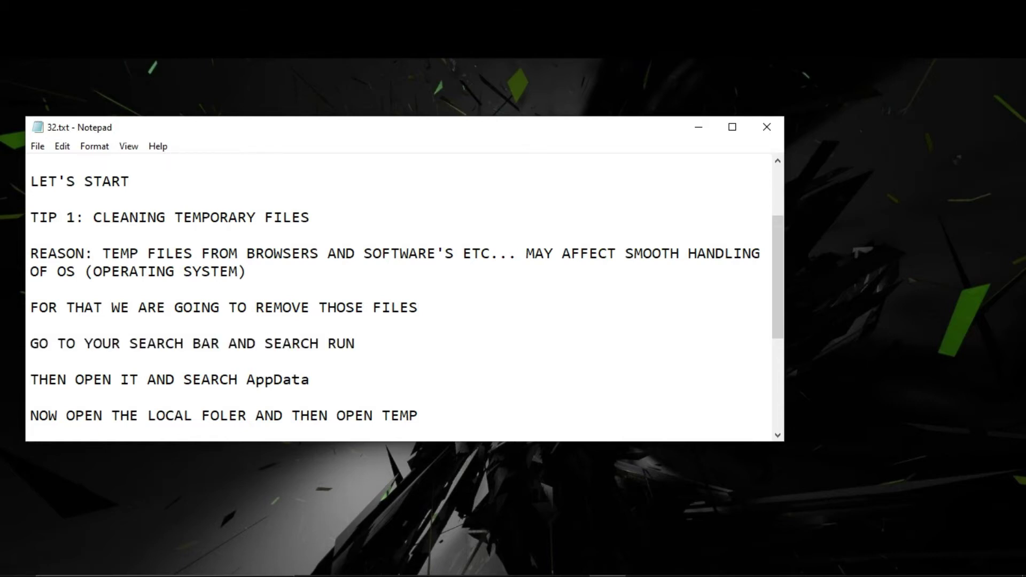
# Search Windows for RUN, open the Run app and clear its prefilled entry.
pyautogui.click(165, 562)
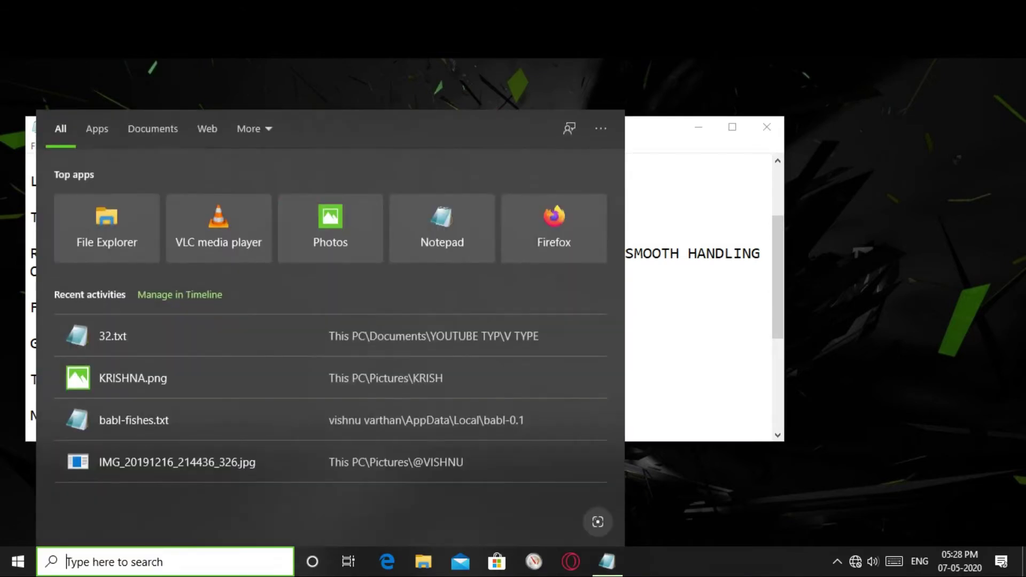
pyautogui.write('RUN')
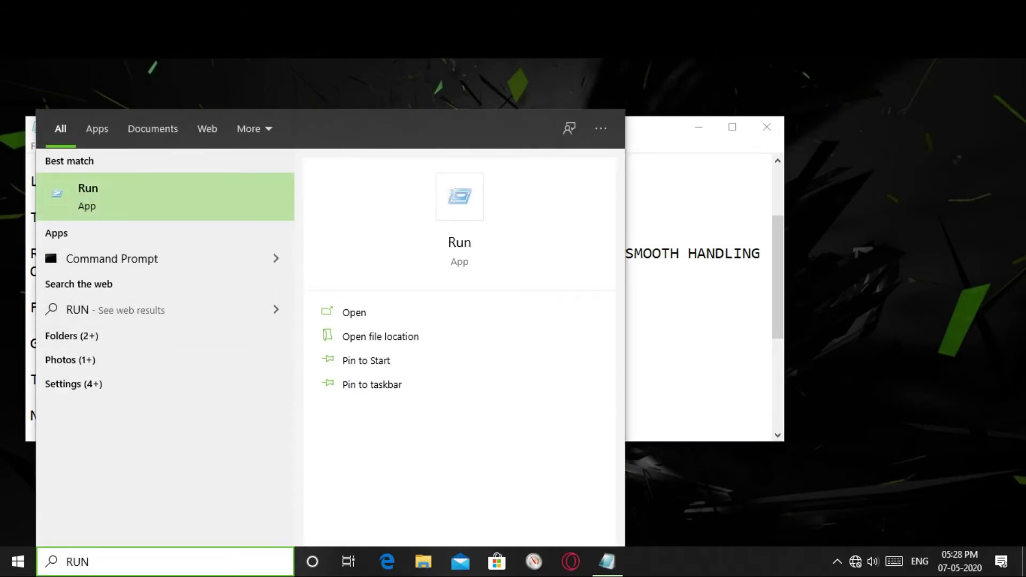
pyautogui.click(110, 194)
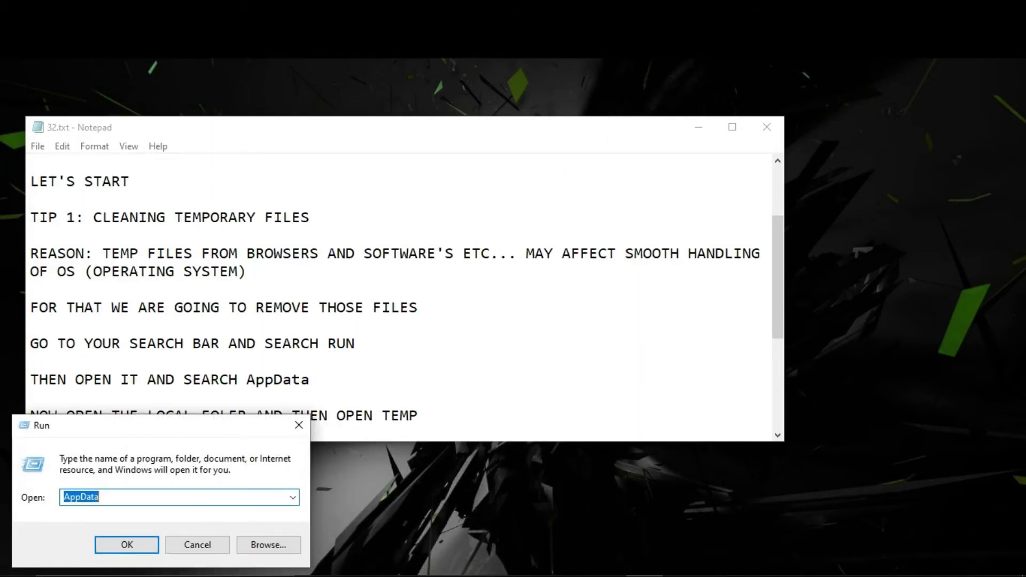
pyautogui.press('BackSpace')
# Move the notes window clear of the Run dialog, highlight "THEN OPEN IT AND SEARCH AppData", and return to the dialog.
pyautogui.moveTo(405, 127); pyautogui.dragTo(453, 92)
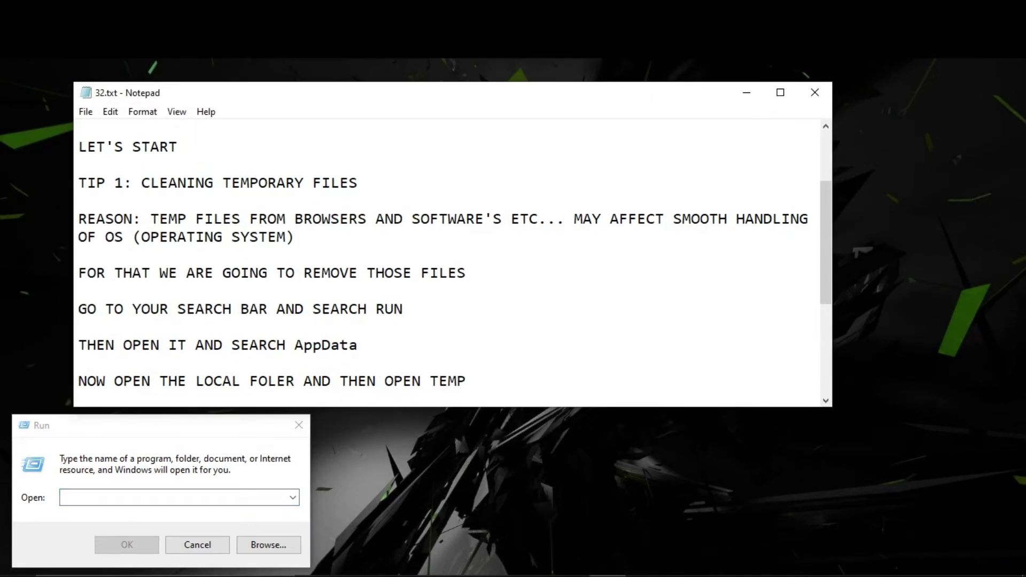
pyautogui.moveTo(78, 345); pyautogui.dragTo(358, 345)
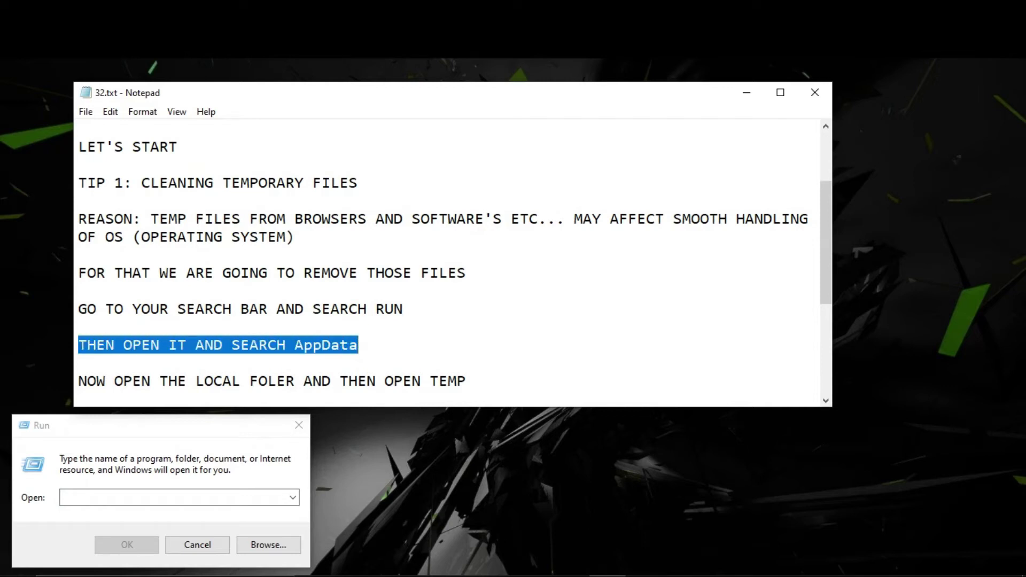
pyautogui.click(358, 345)
pyautogui.hotkey('alt', 'Tab')
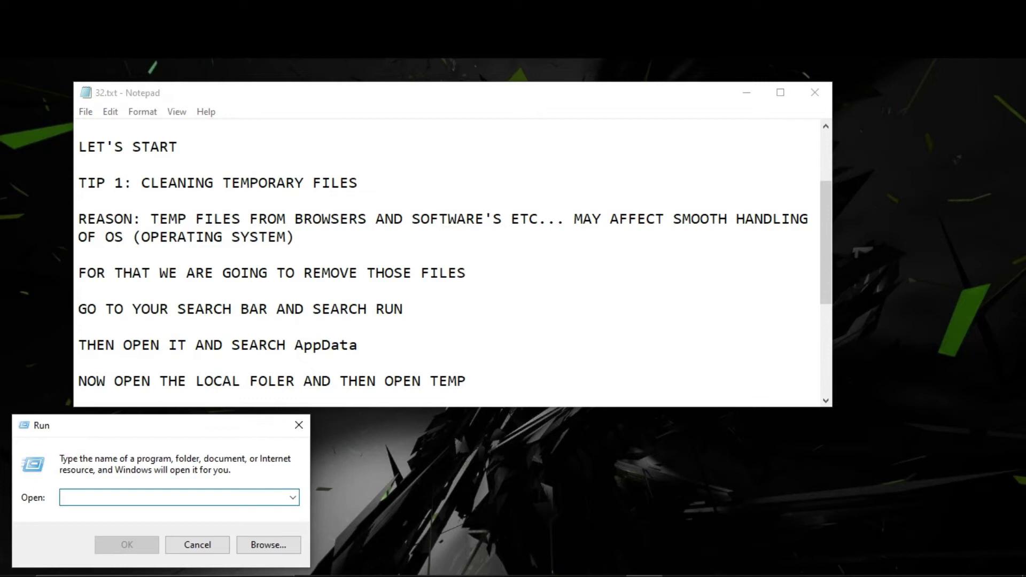
# Open the AppData folder from the Run dialog and shift its window closer to the notes.
pyautogui.write('a')
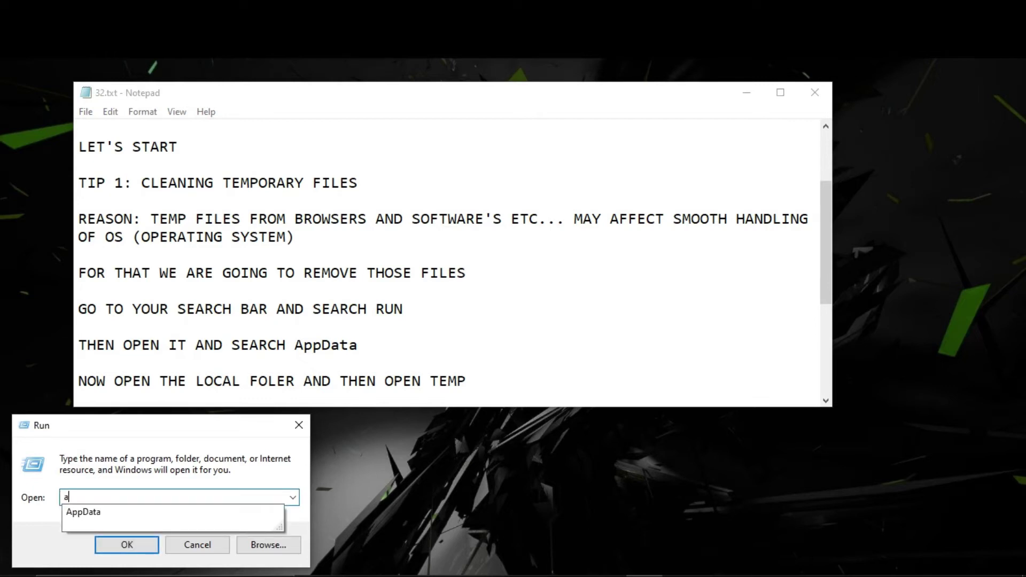
pyautogui.click(84, 511)
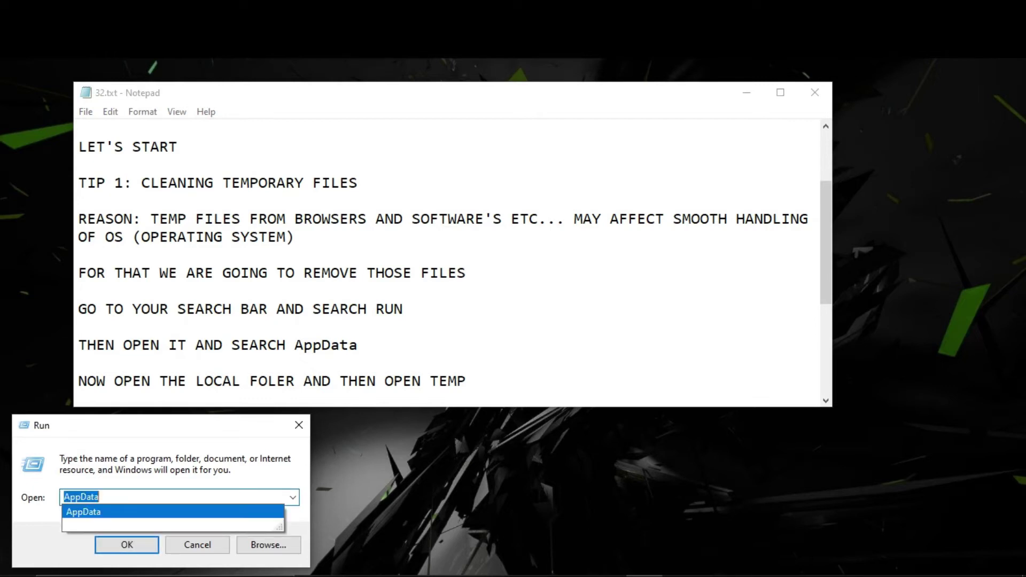
pyautogui.click(100, 498)
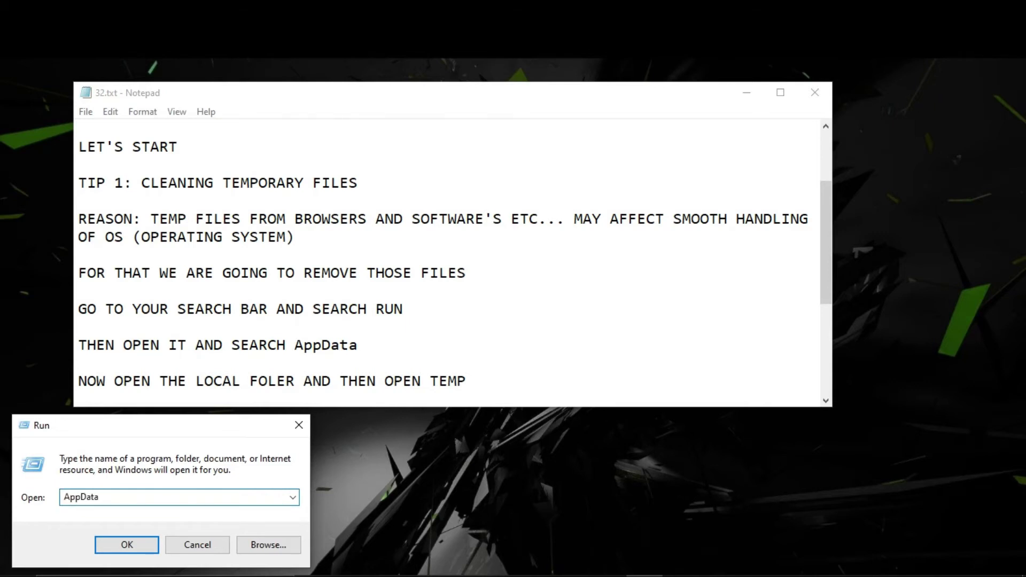
pyautogui.press('Return')
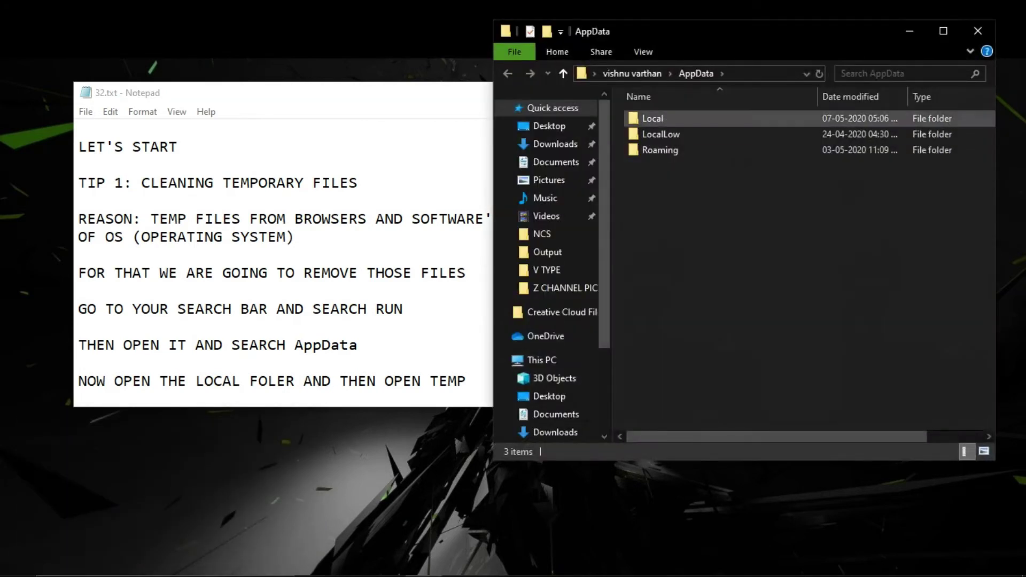
pyautogui.moveTo(748, 31); pyautogui.dragTo(671, 31)
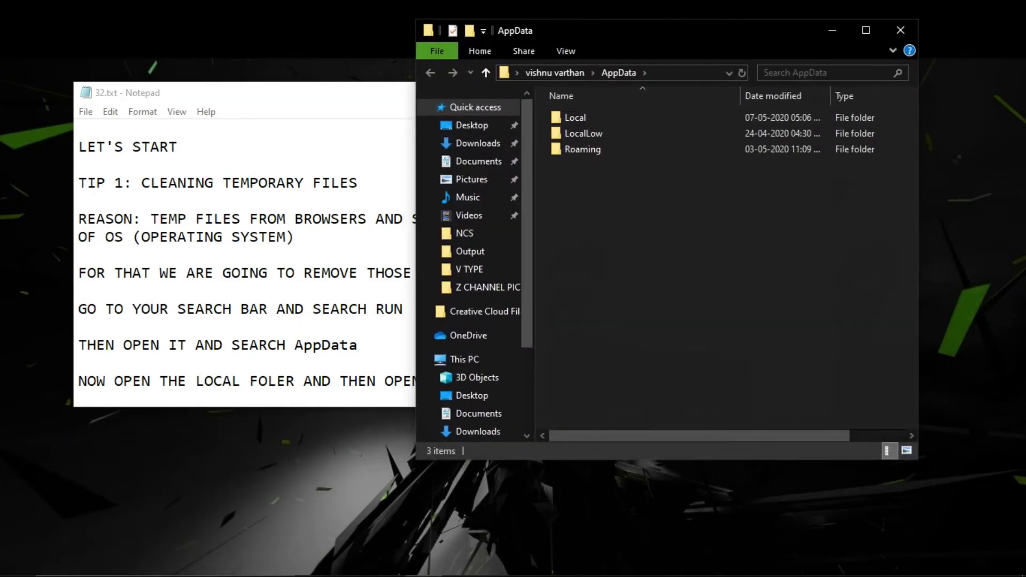
# Return to the notes and highlight the instruction "NOW OPEN THE LOCAL FOLER AND THEN OPEN TEMP".
pyautogui.click(357, 345)
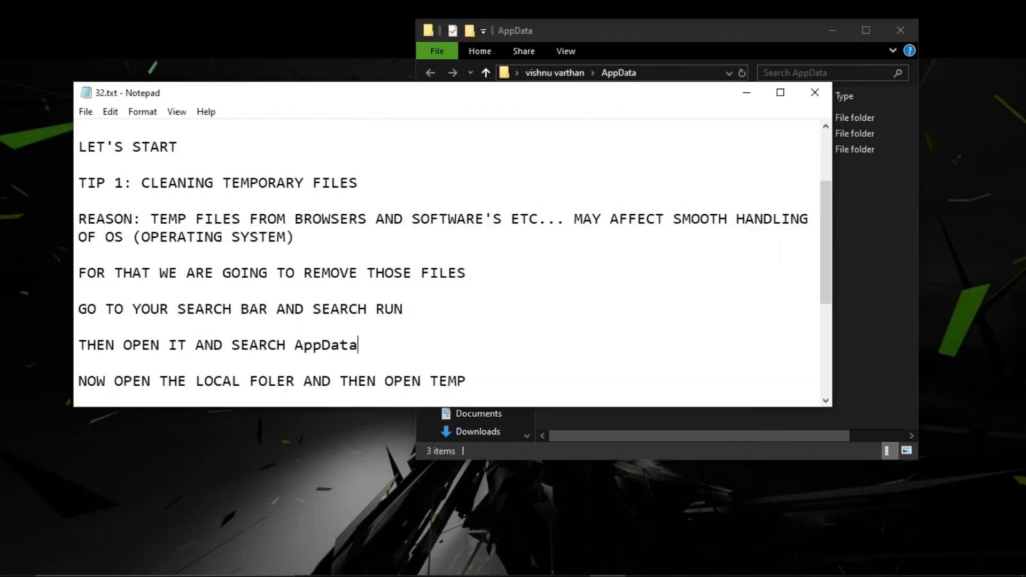
pyautogui.scroll(-1, 452, 262)
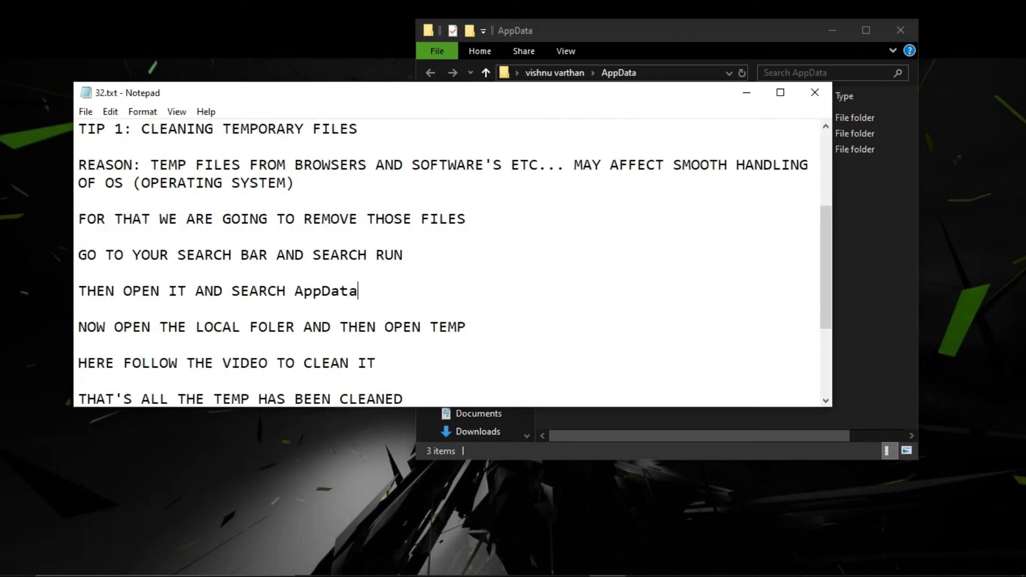
pyautogui.moveTo(79, 327); pyautogui.dragTo(441, 327)
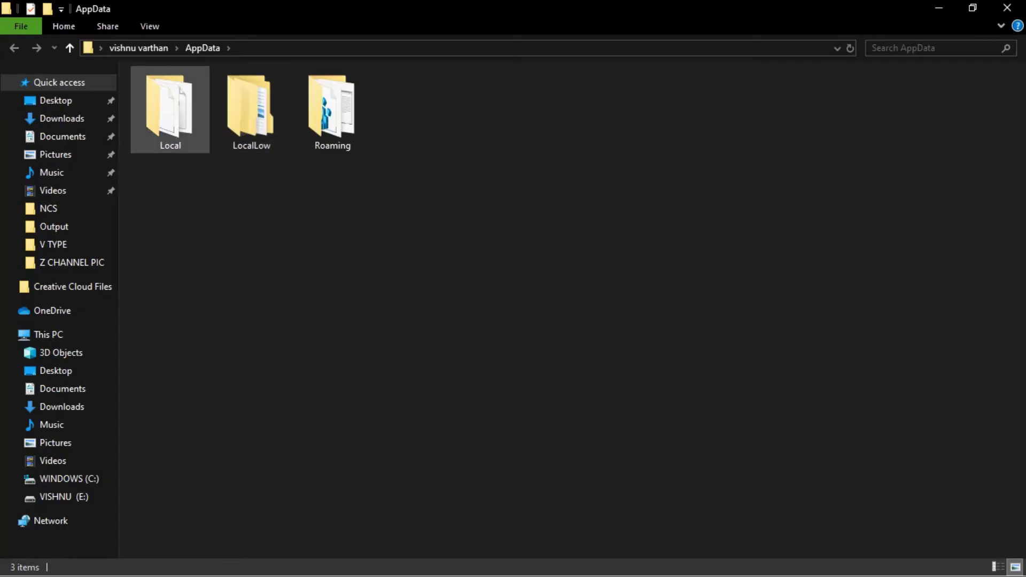
# Open the Temp folder inside AppData's Local folder, and highlight the note "HERE FOLLOW THE VIDEO TO CLEAN IT".
pyautogui.doubleClick(187, 127)
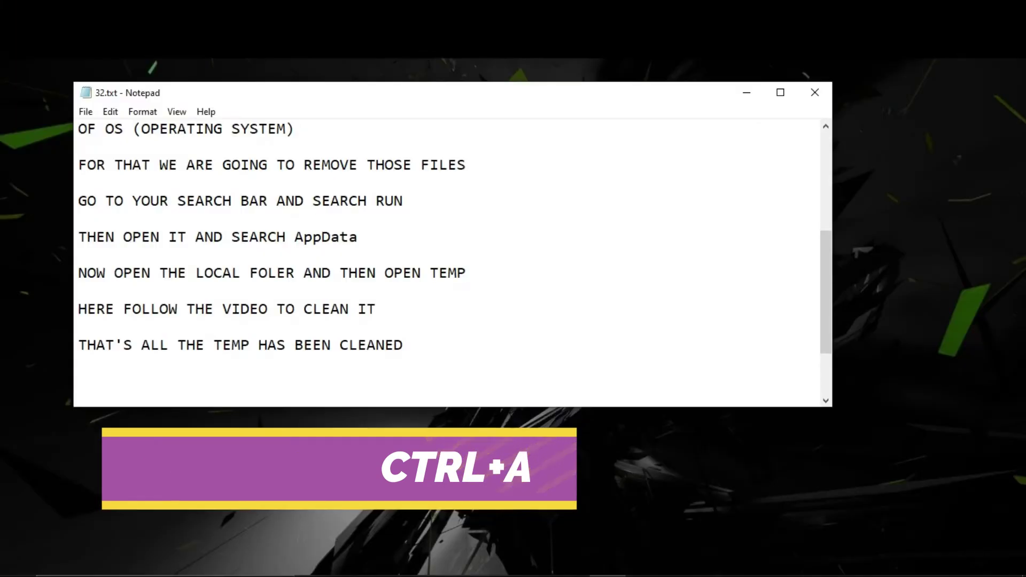
pyautogui.moveTo(79, 309); pyautogui.dragTo(349, 308)
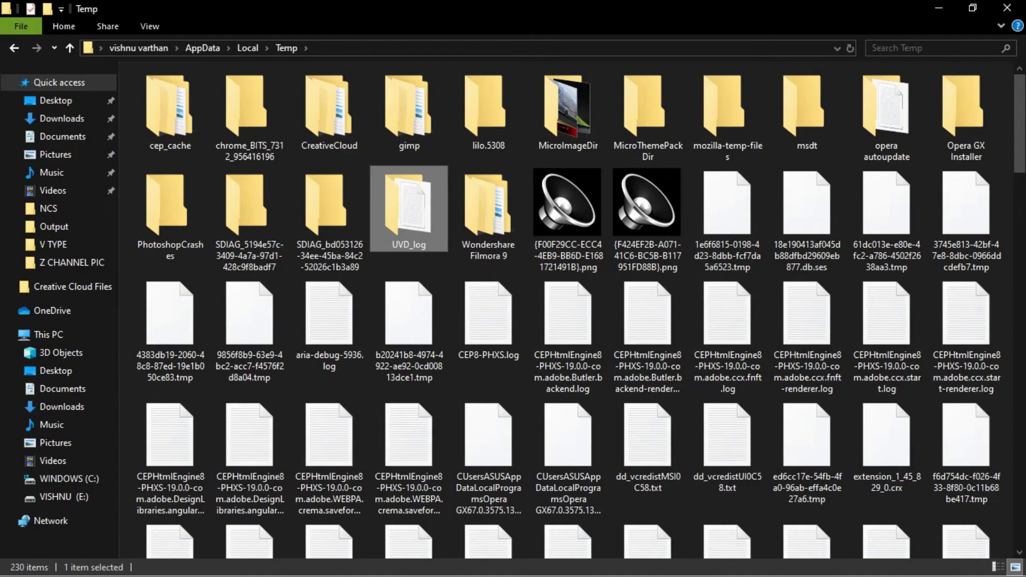
# Select all the files and folders in the Temp folder and delete them.
pyautogui.hotkey('ctrl', 'a')
pyautogui.scroll(-8, 534, 310)
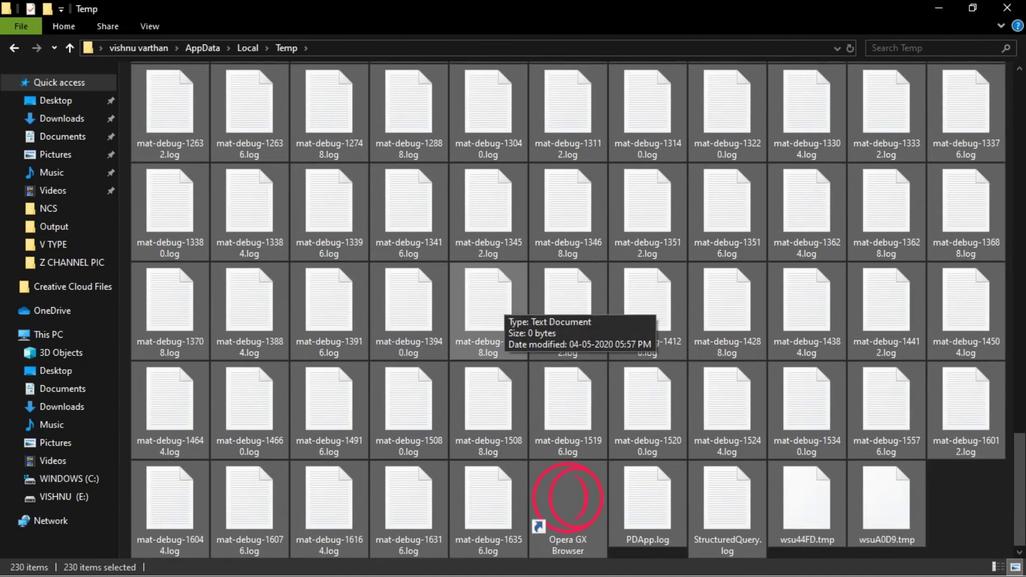
pyautogui.scroll(8, 534, 310)
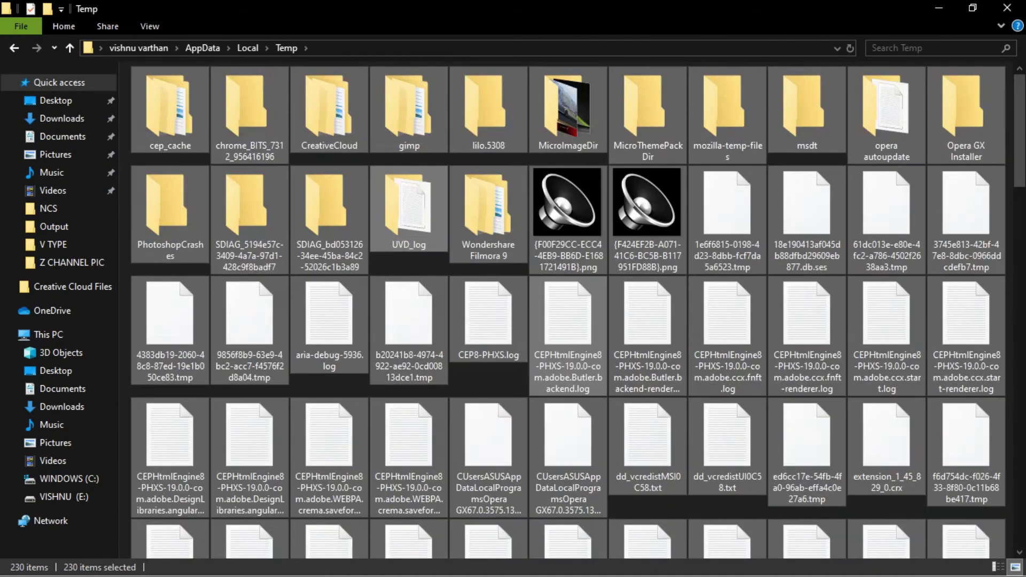
pyautogui.rightClick(532, 335)
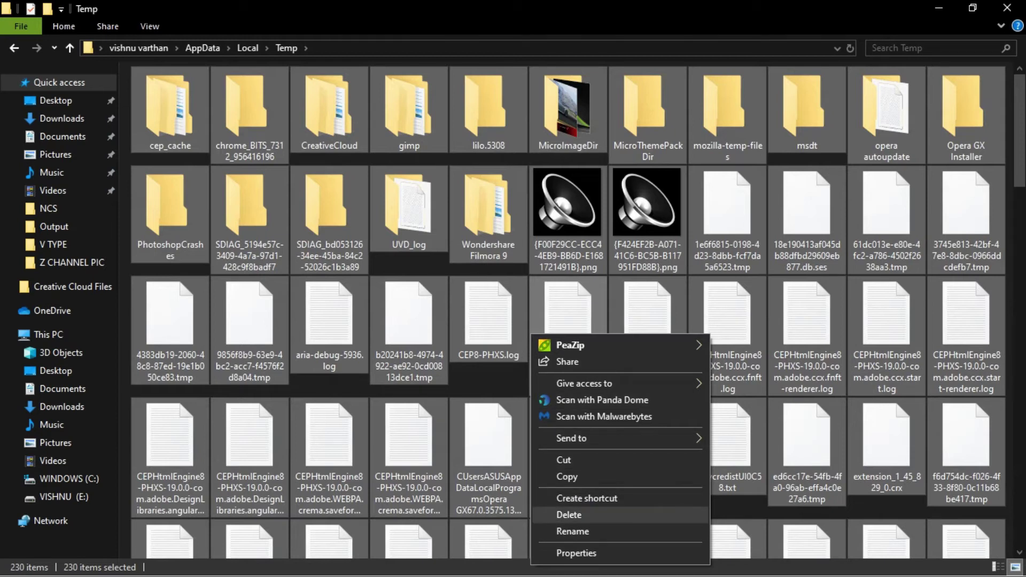
pyautogui.click(580, 515)
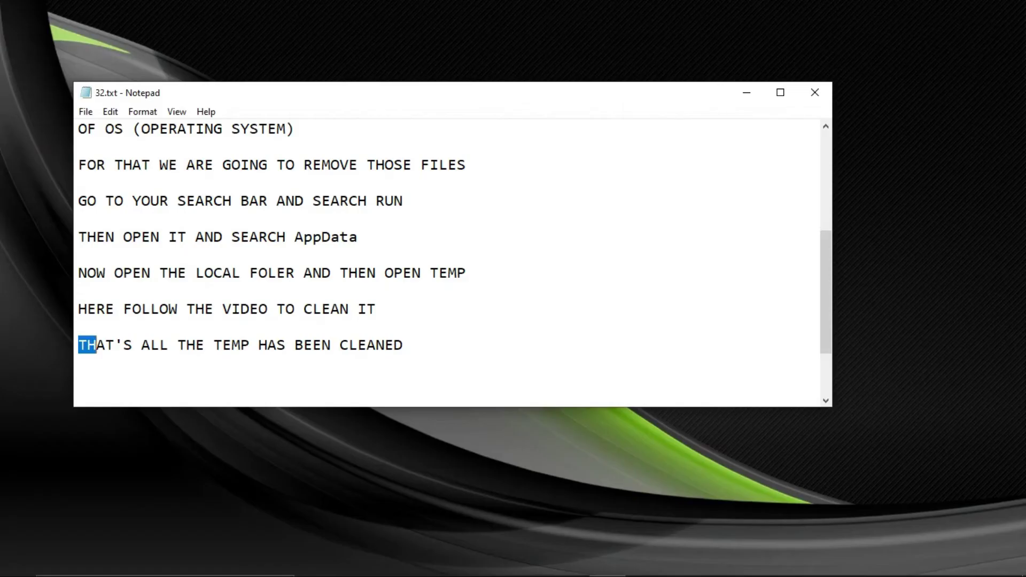
# Read the closing line of Tip 1 and the heading "TIP 2: DISABLE UNWANTED APPS AT STARTUP" by highlighting them.
pyautogui.moveTo(96, 344); pyautogui.dragTo(332, 345)
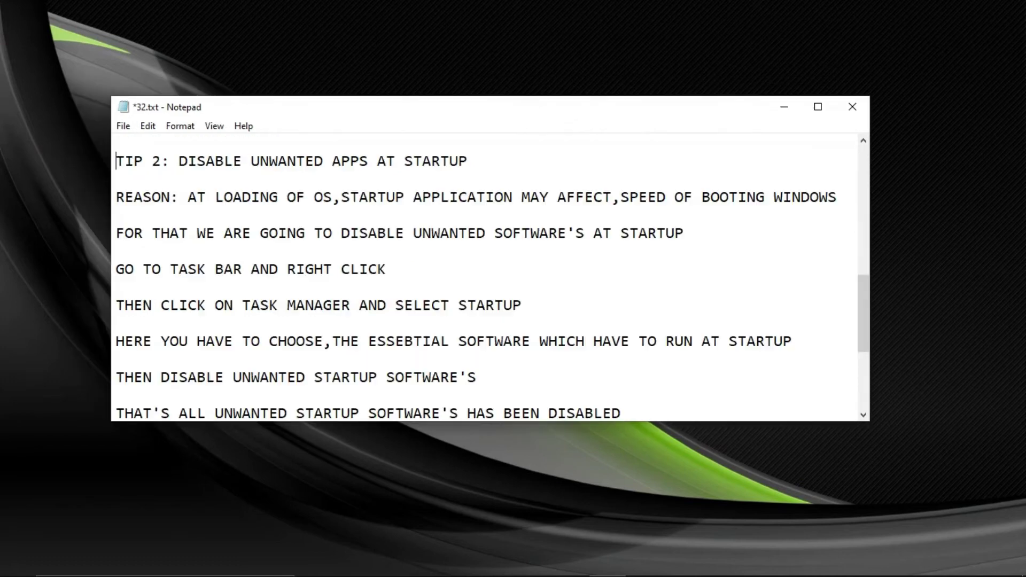
pyautogui.moveTo(115, 160); pyautogui.dragTo(468, 160)
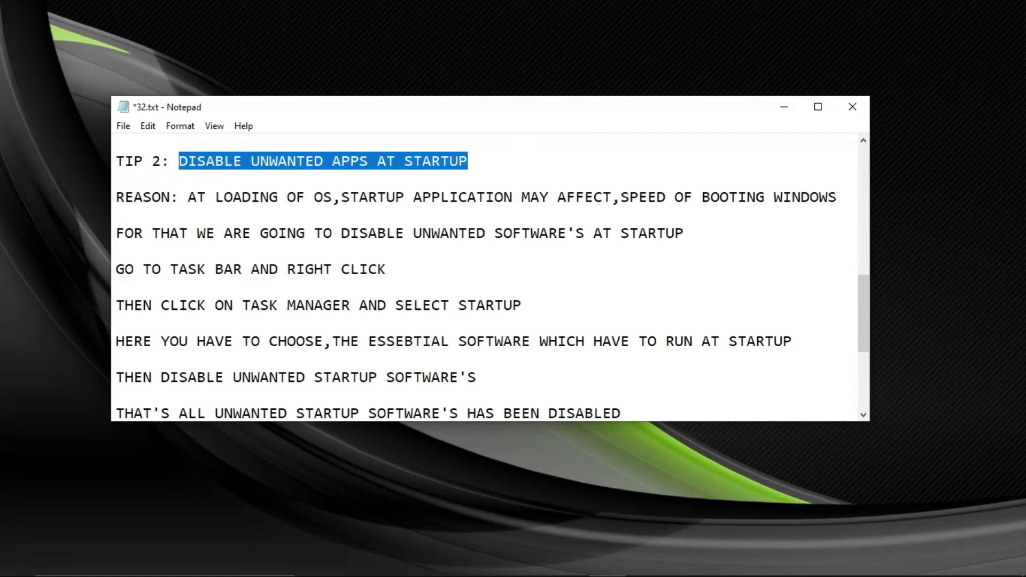
# Read the Tip 2 reason about startup applications affecting the speed of booting Windows by highlighting it phrase by phrase.
pyautogui.moveTo(116, 197); pyautogui.dragTo(170, 197)
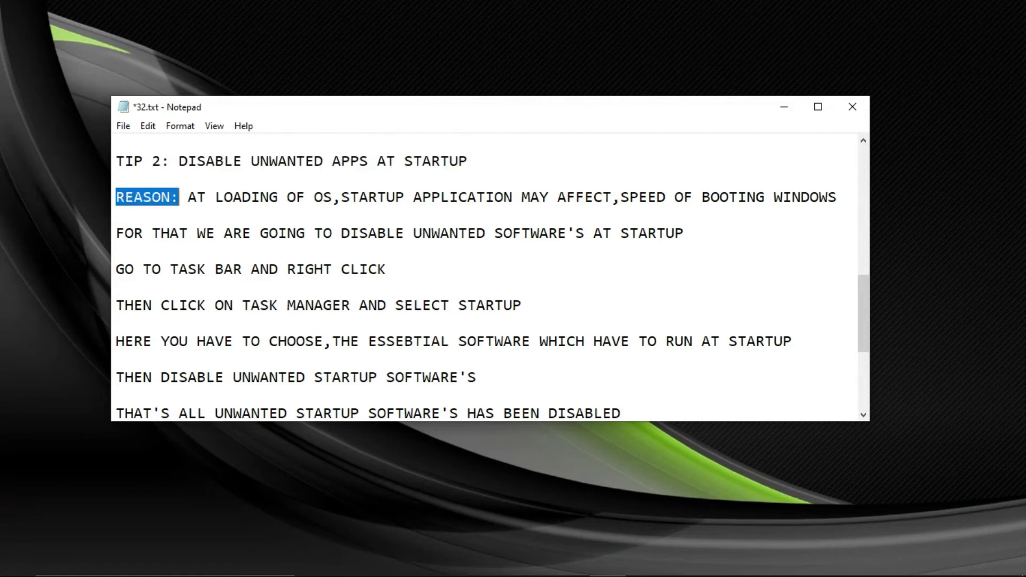
pyautogui.click(188, 197)
pyautogui.moveTo(188, 197); pyautogui.dragTo(332, 197)
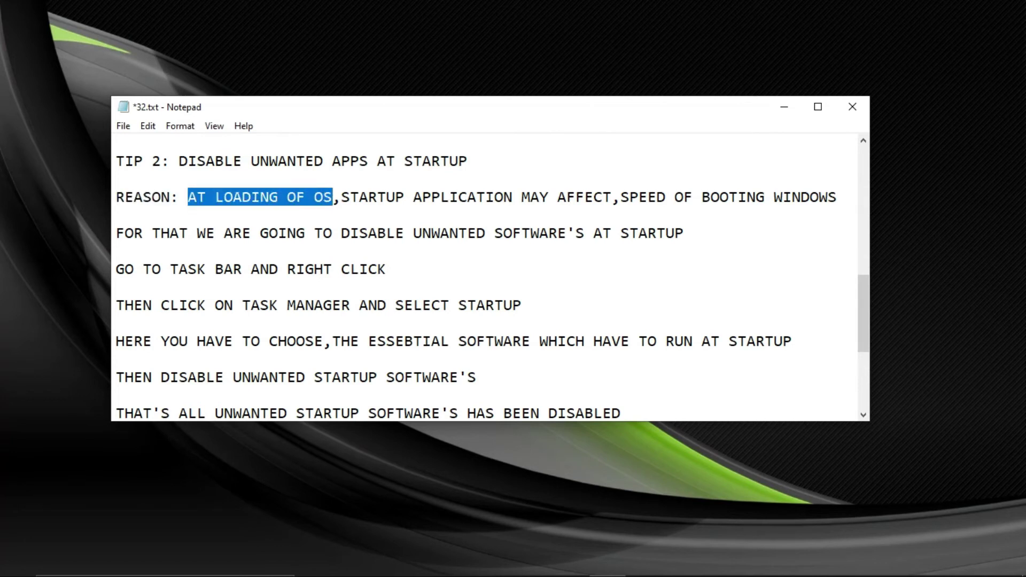
pyautogui.click(350, 197)
pyautogui.moveTo(341, 198); pyautogui.dragTo(593, 197)
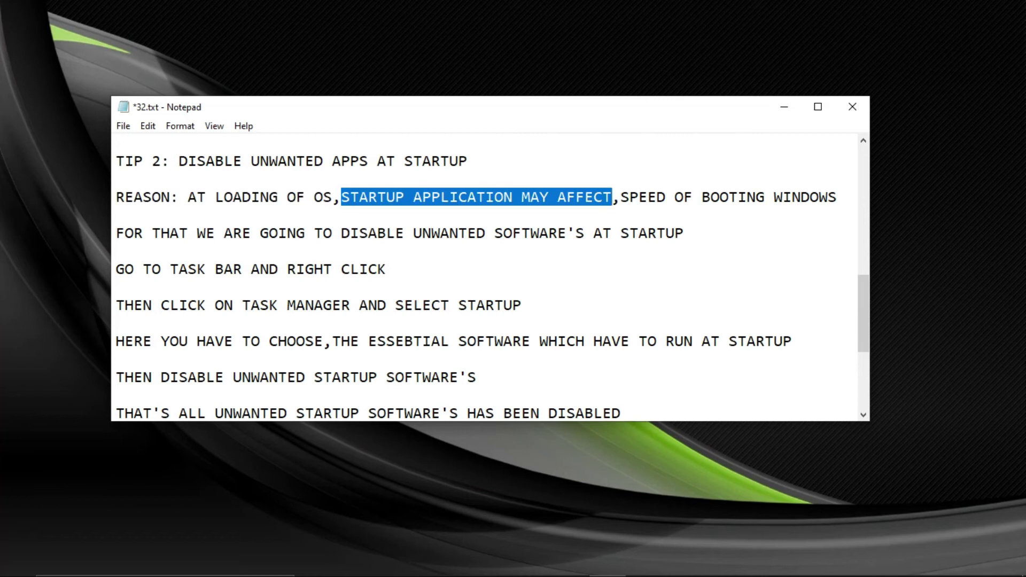
pyautogui.moveTo(620, 197); pyautogui.dragTo(837, 197)
pyautogui.click(837, 197)
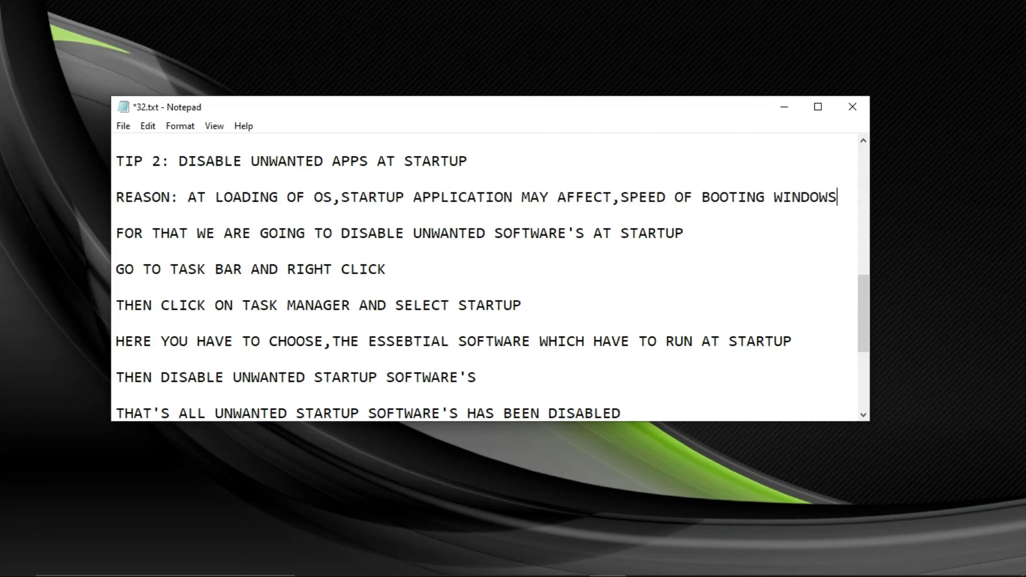
# Read the Tip 2 lines from disabling unwanted software to selecting Startup in Task Manager by highlighting each one.
pyautogui.moveTo(116, 233); pyautogui.dragTo(684, 233)
pyautogui.click(684, 233)
pyautogui.moveTo(116, 269); pyautogui.dragTo(234, 269)
pyautogui.click(116, 251)
pyautogui.moveTo(116, 269); pyautogui.dragTo(385, 269)
pyautogui.moveTo(116, 305); pyautogui.dragTo(522, 305)
pyautogui.click(116, 341)
# Open Task Manager from the taskbar and display the list of startup apps.
pyautogui.moveTo(513, 576)
pyautogui.rightClick(783, 561)
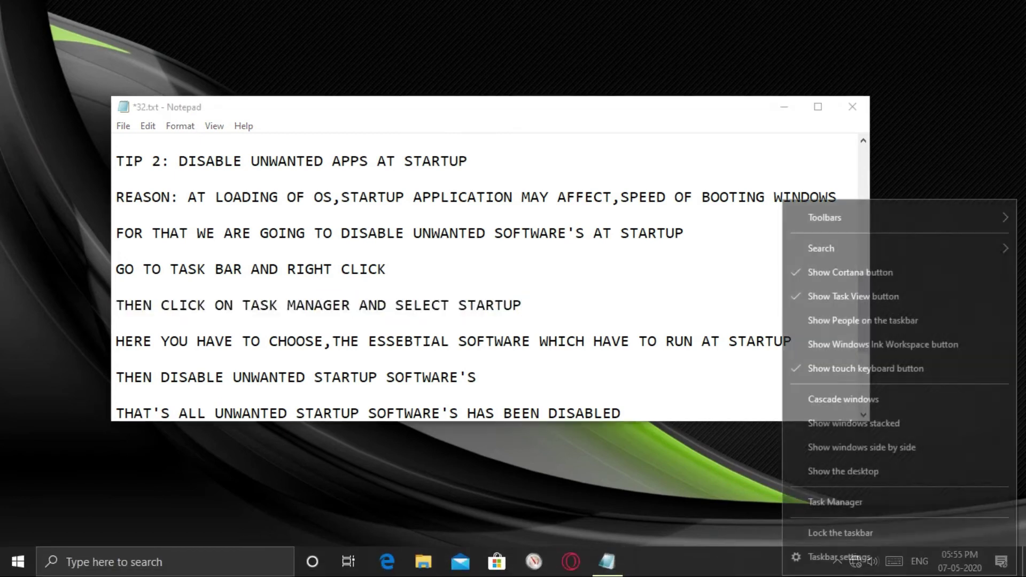
pyautogui.click(813, 499)
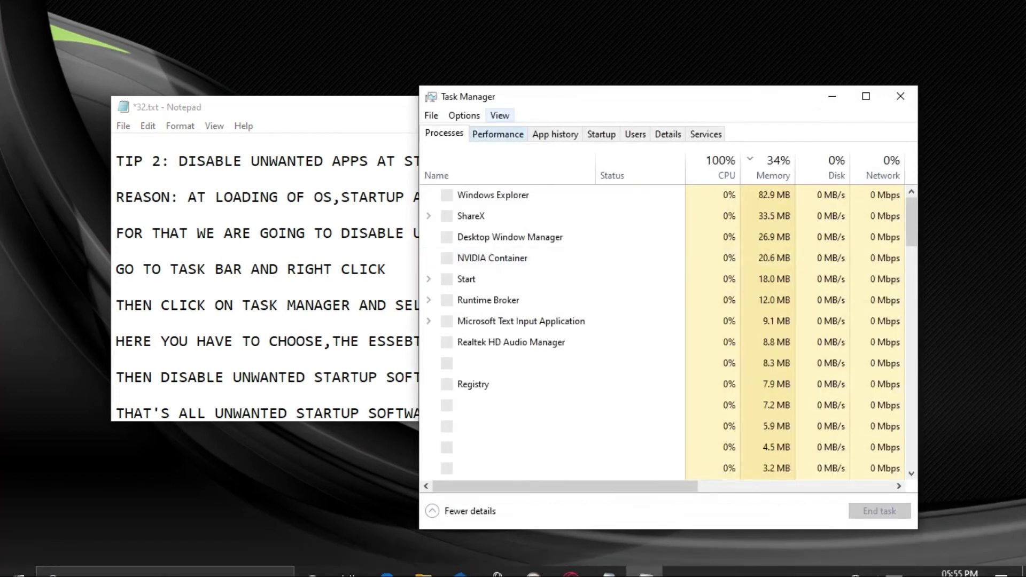
pyautogui.click(601, 134)
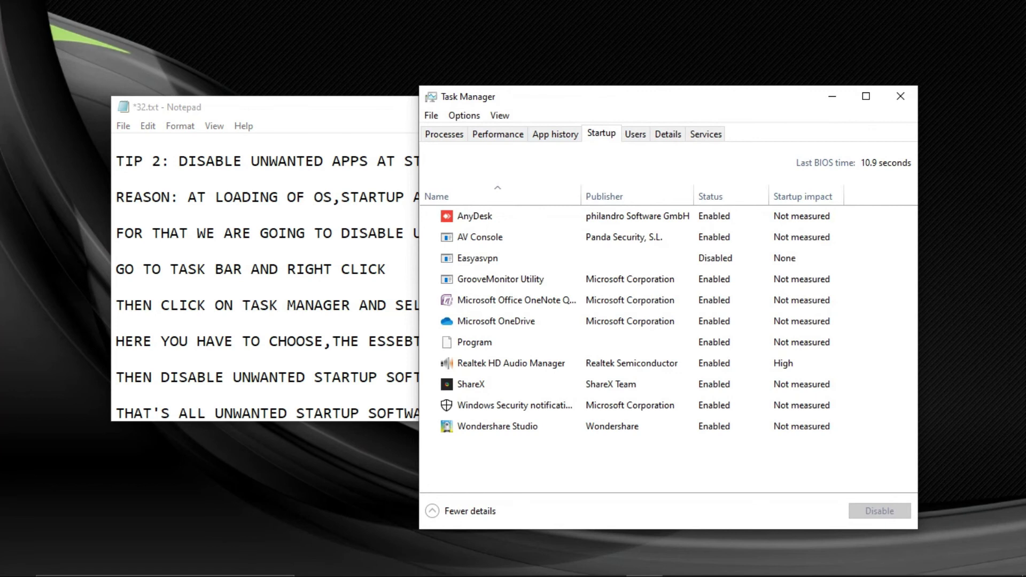
# Read the Tip 2 Notepad lines about choosing essential startup software and disabling unwanted startup software by highlighting each one.
pyautogui.moveTo(116, 341); pyautogui.dragTo(794, 341)
pyautogui.click(794, 341)
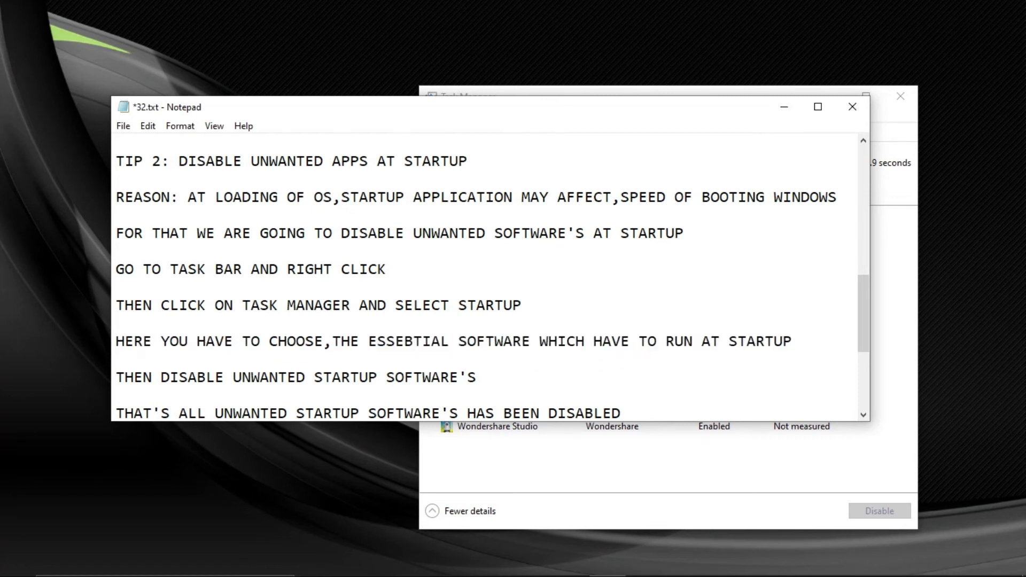
pyautogui.moveTo(116, 377); pyautogui.dragTo(468, 378)
pyautogui.click(476, 377)
# Minimize the notes and disable AnyDesk, AV Console, GrooveMonitor Utility and the Microsoft Office OneNote entry at startup in Task Manager.
pyautogui.click(784, 106)
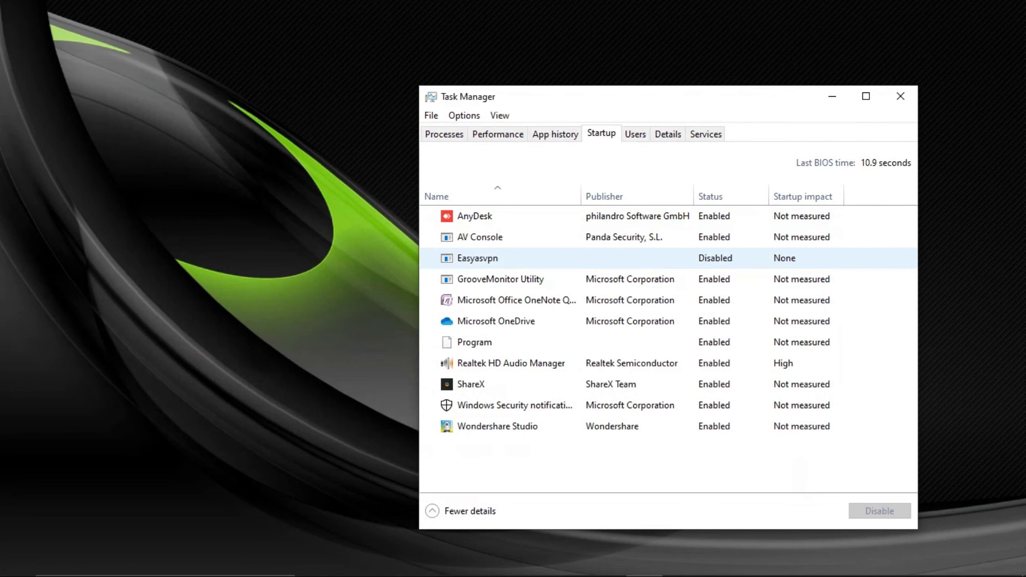
pyautogui.click(474, 216)
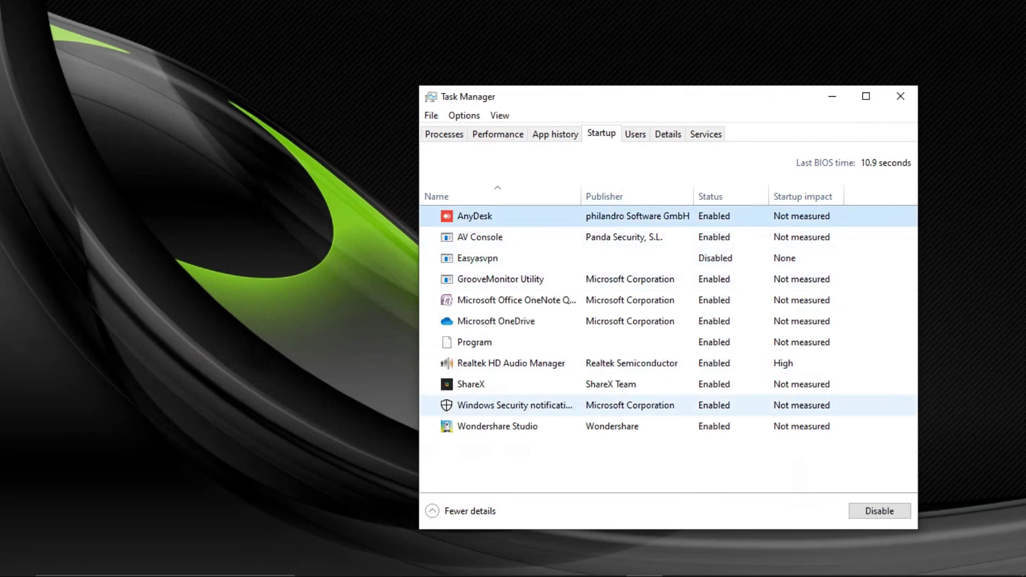
pyautogui.click(880, 511)
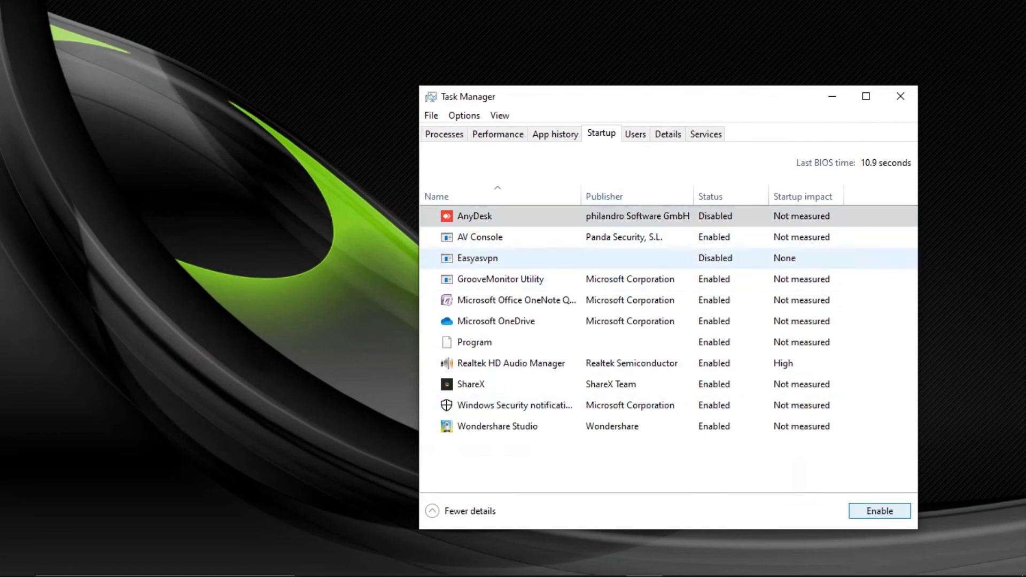
pyautogui.click(480, 237)
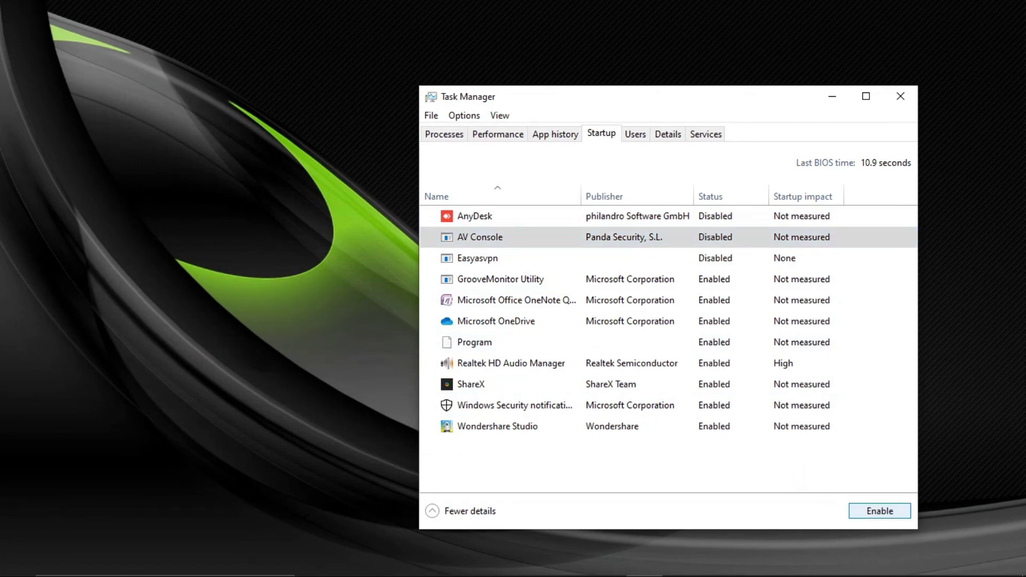
pyautogui.click(501, 279)
pyautogui.click(880, 511)
pyautogui.click(516, 300)
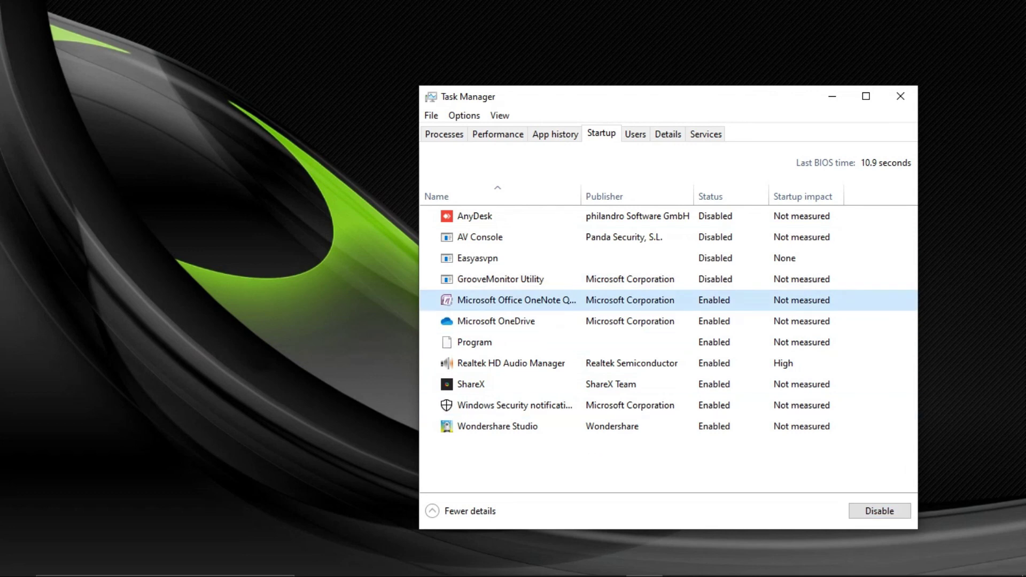
pyautogui.click(879, 510)
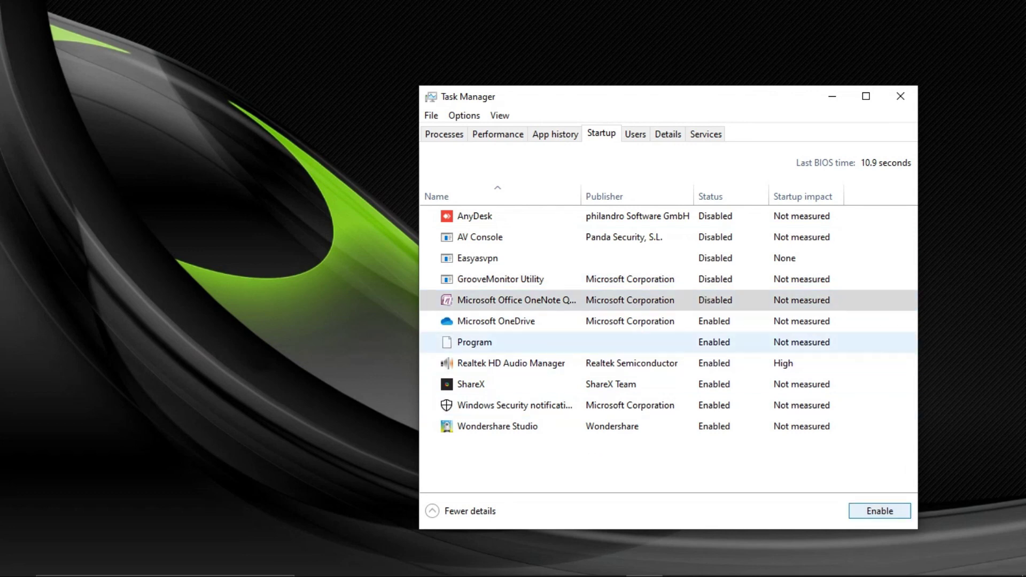
# Disable the startup entries Microsoft OneDrive, Program, Windows Security notification and Wondershare Studio.
pyautogui.click(474, 342)
pyautogui.click(497, 321)
pyautogui.click(880, 511)
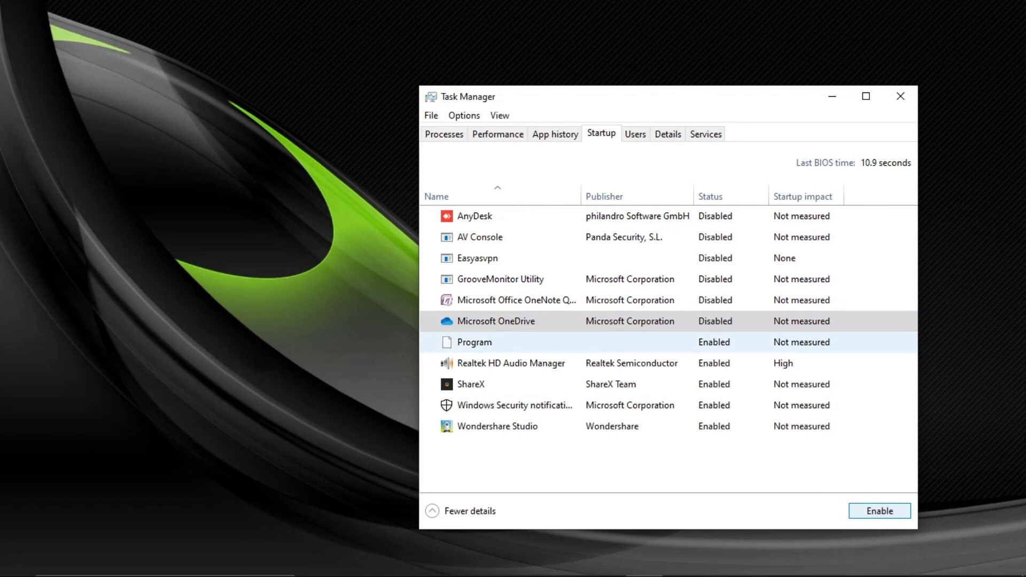
pyautogui.click(474, 342)
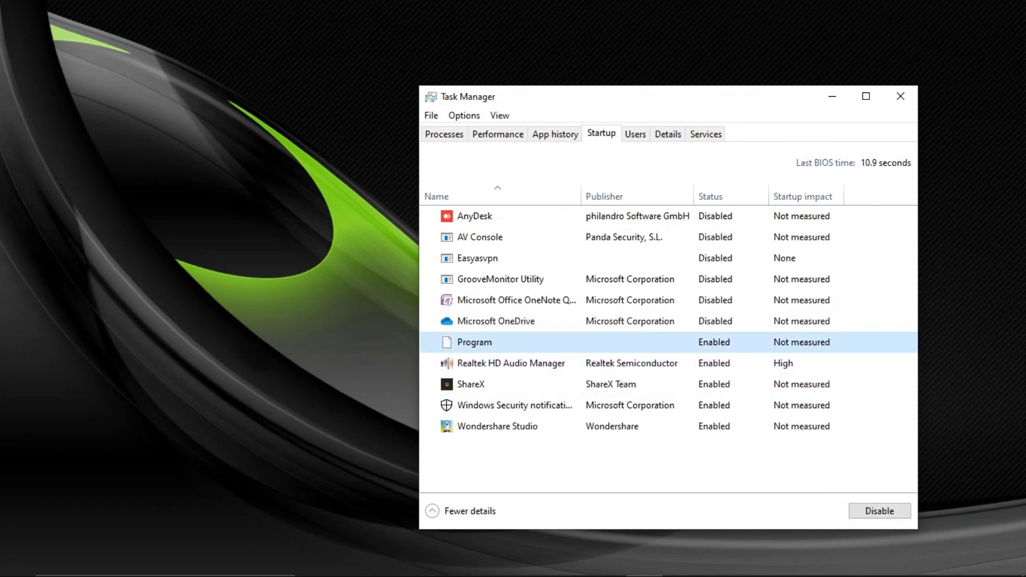
pyautogui.click(880, 511)
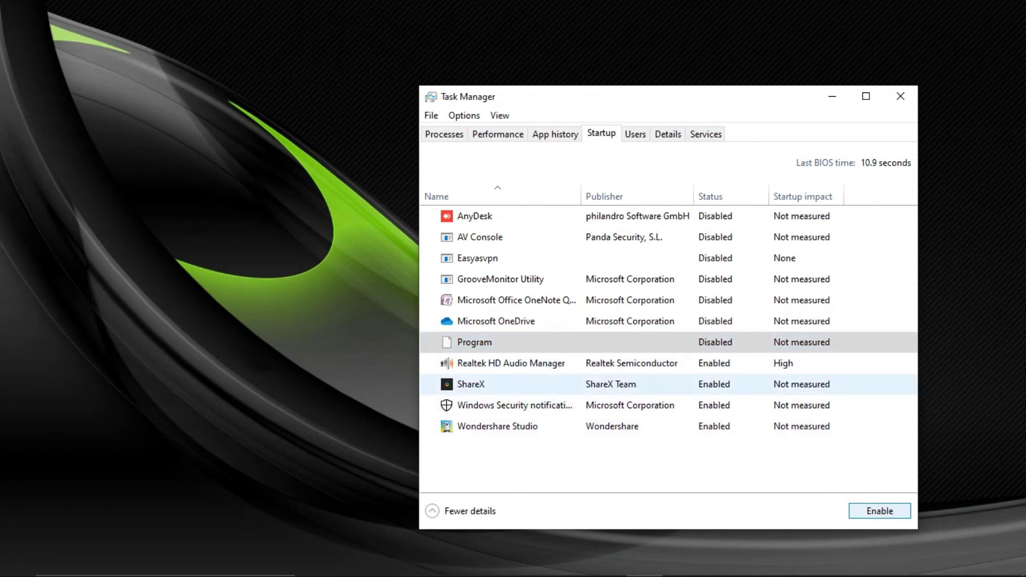
pyautogui.click(514, 405)
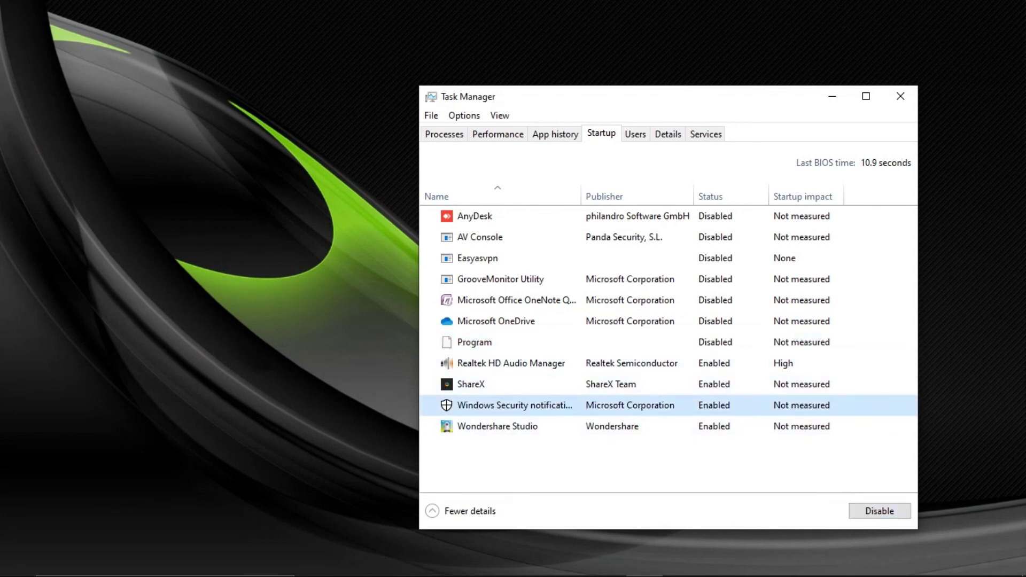
pyautogui.click(880, 511)
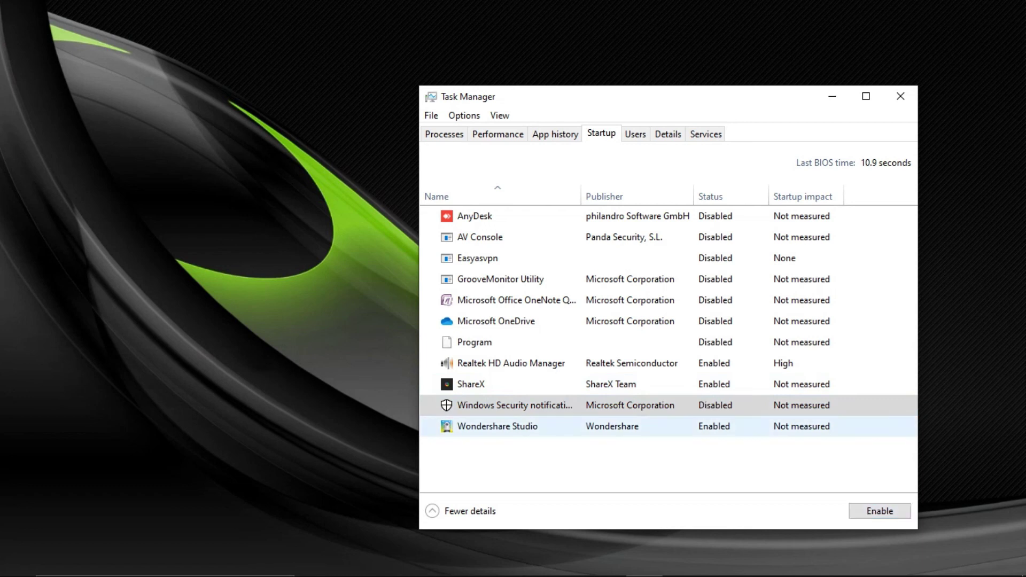
pyautogui.click(497, 426)
pyautogui.click(880, 511)
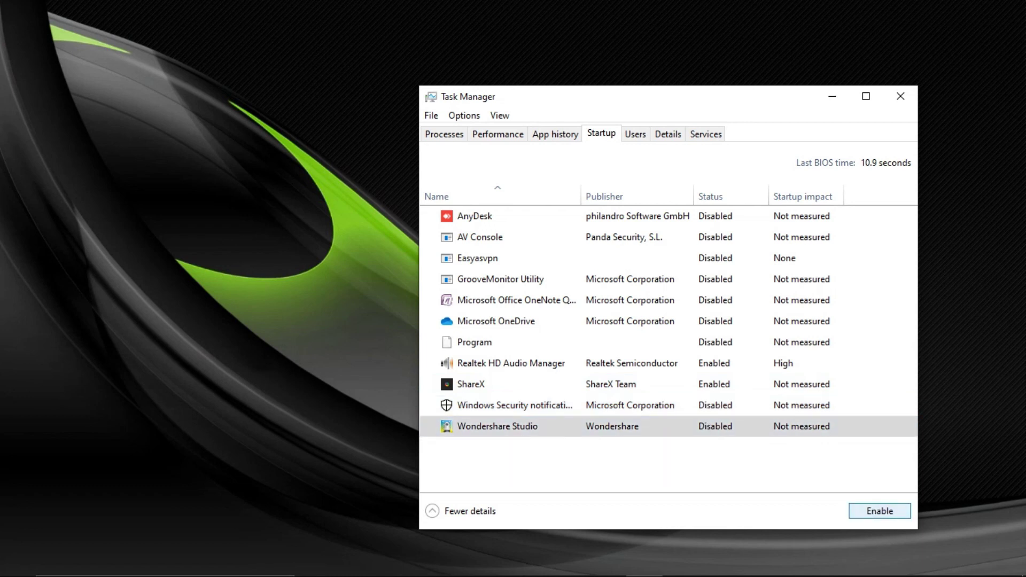
# Switch back to the Notepad notes and read the closing line of Tip 2 by highlighting it phrase by phrase.
pyautogui.hotkey('alt', 'Tab')
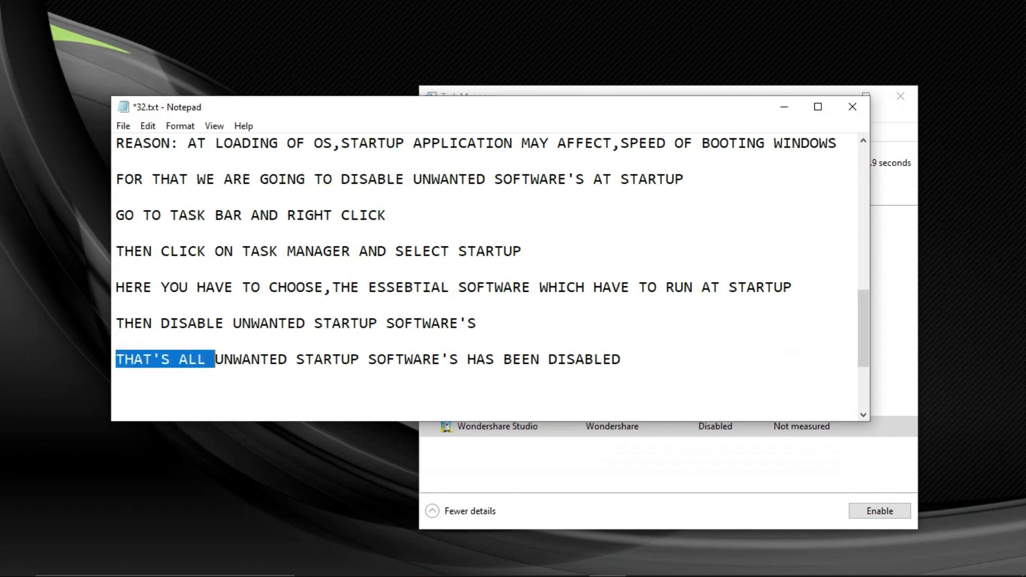
pyautogui.moveTo(215, 360); pyautogui.dragTo(458, 360)
pyautogui.press('Right')
pyautogui.press('Right')
pyautogui.hotkey('shift', 'Right')
pyautogui.hotkey('shift', 'Right')
pyautogui.hotkey('shift', 'Right')
pyautogui.hotkey('shift', 'Right')
pyautogui.hotkey('shift', 'Right')
pyautogui.hotkey('shift', 'Right')
pyautogui.hotkey('shift', 'Right')
pyautogui.hotkey('shift', 'Right')
pyautogui.hotkey('shift', 'Right')
pyautogui.hotkey('shift', 'Right')
pyautogui.hotkey('shift', 'Right')
pyautogui.hotkey('shift', 'Right')
pyautogui.hotkey('shift', 'Right')
pyautogui.hotkey('shift', 'Right')
pyautogui.hotkey('shift', 'Right')
pyautogui.hotkey('shift', 'Right')
pyautogui.hotkey('shift', 'Right')
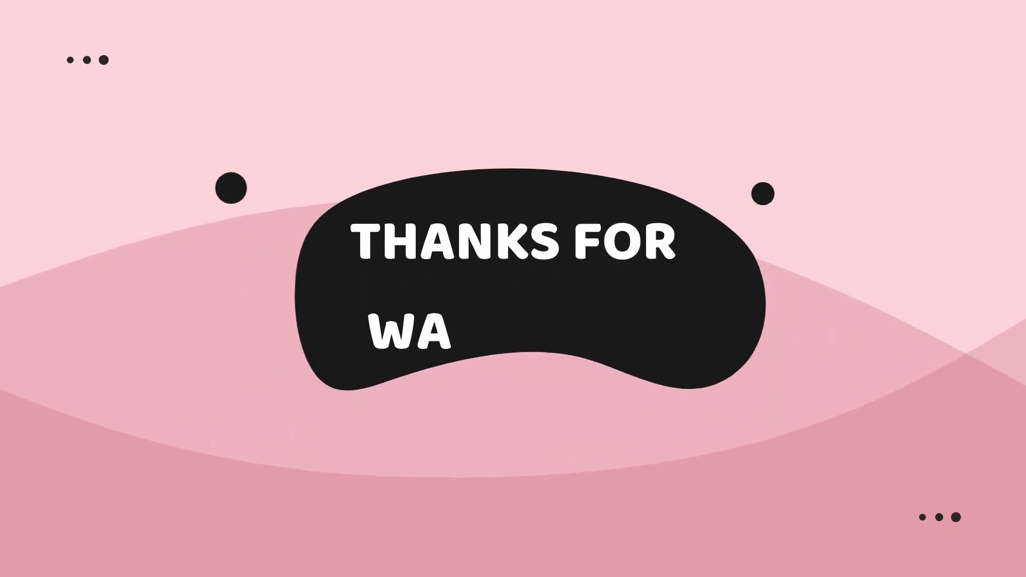